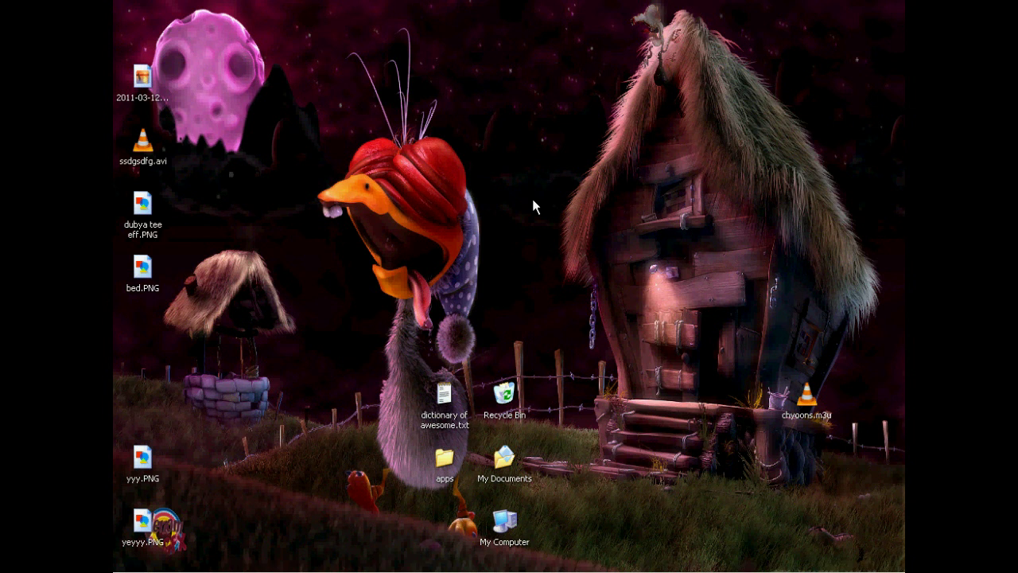
Step: Open turnerrig.blend from the F:\Games\Overgrowth\Data\Blend files folder in Blender and enlarge its window and 3D view
{"action": "left_click", "coordinate": [148, 571]}
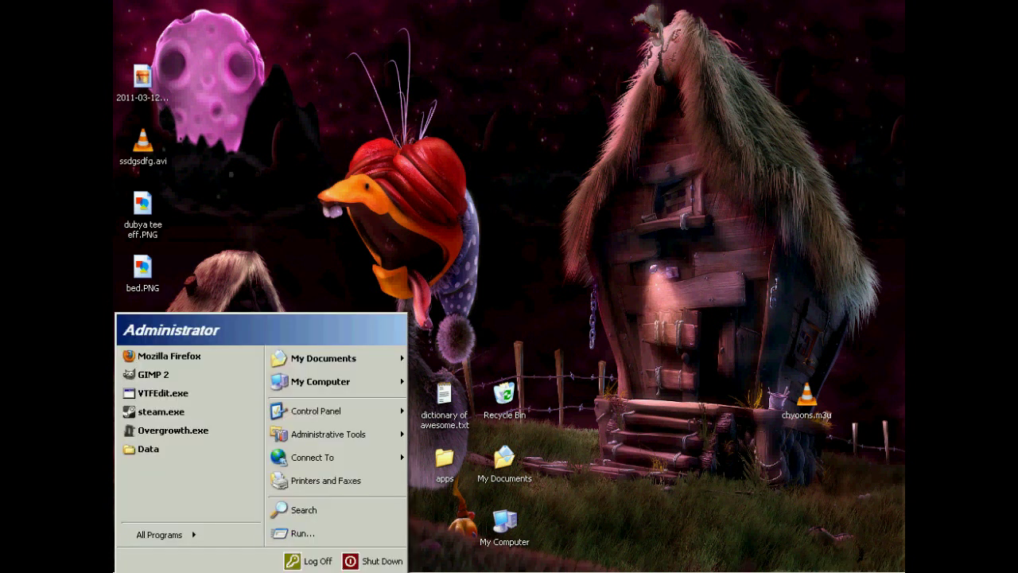
{"action": "left_click", "coordinate": [160, 450]}
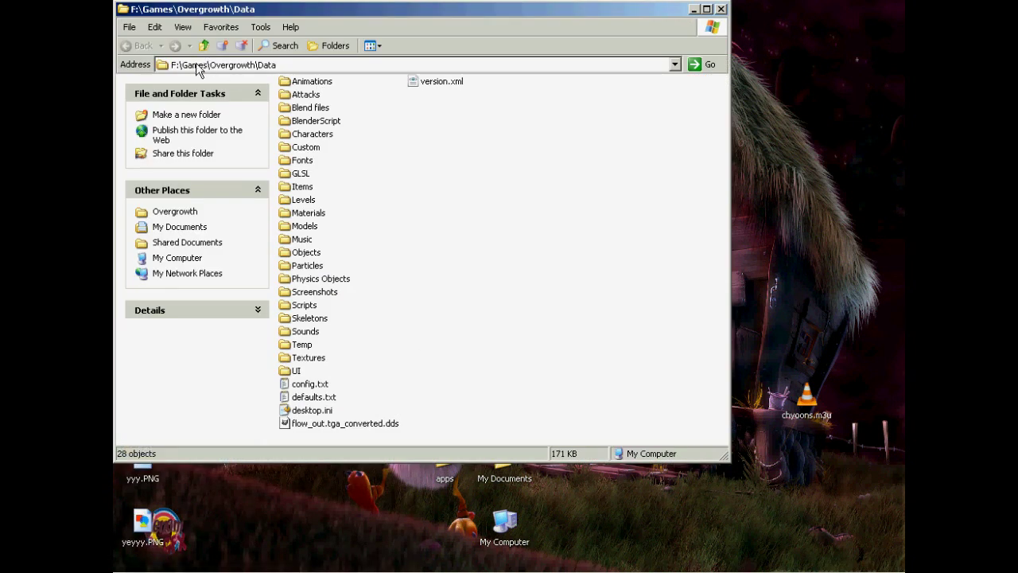
{"action": "left_click_drag", "start_coordinate": [319, 18], "coordinate": [401, 49]}
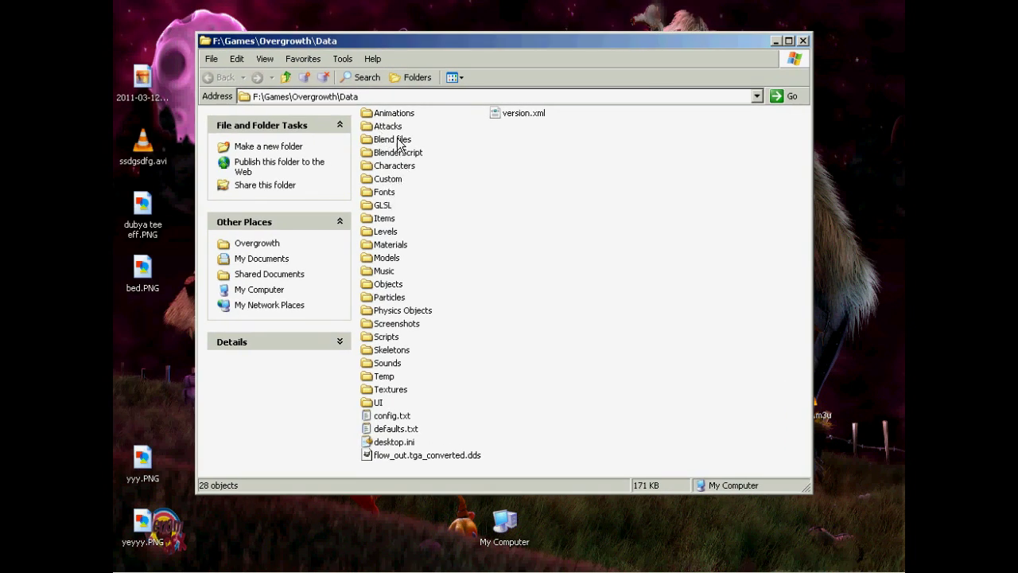
{"action": "double_click", "coordinate": [392, 140]}
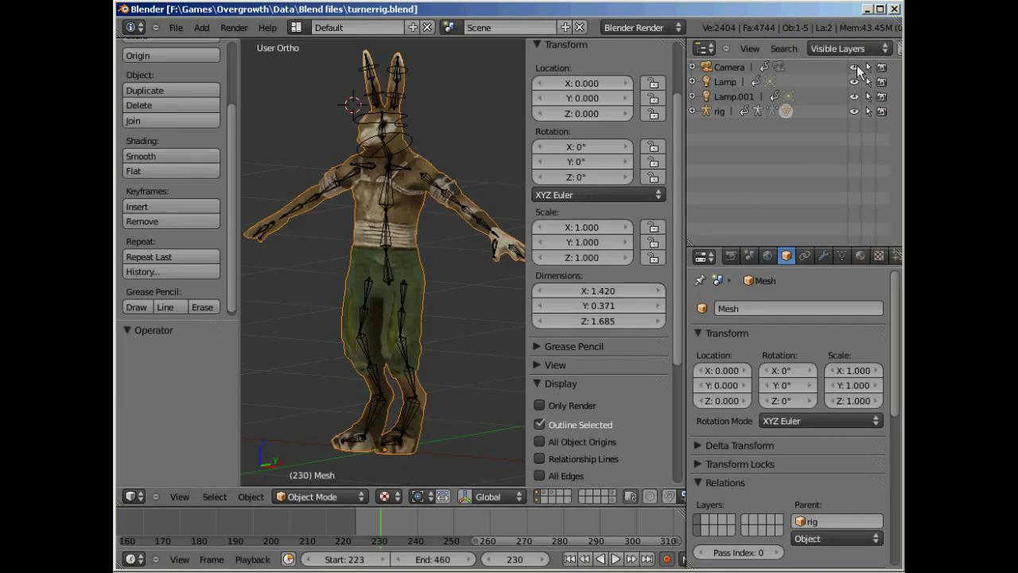
{"action": "left_click", "coordinate": [880, 9]}
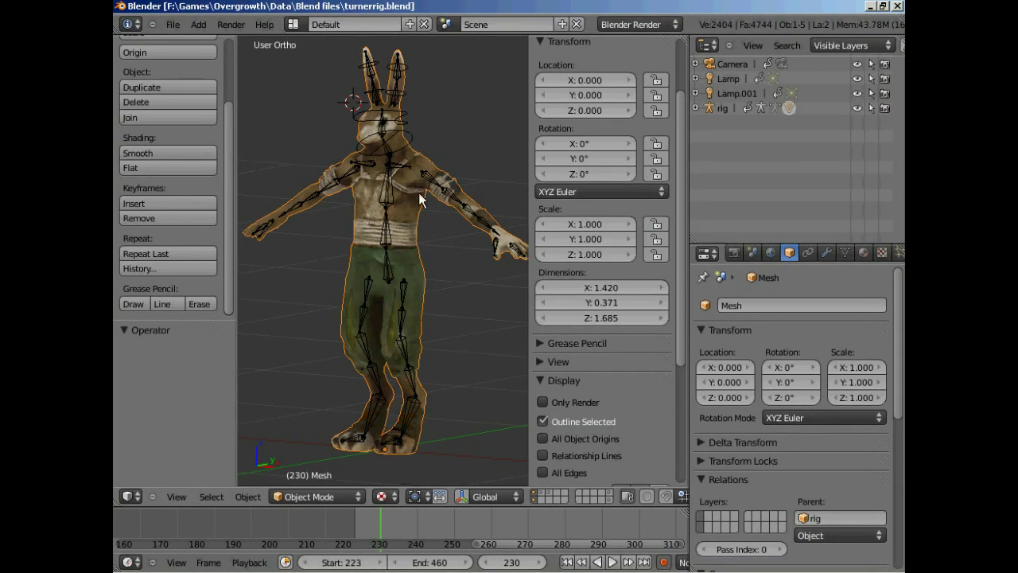
{"action": "left_click_drag", "start_coordinate": [530, 274], "coordinate": [576, 274]}
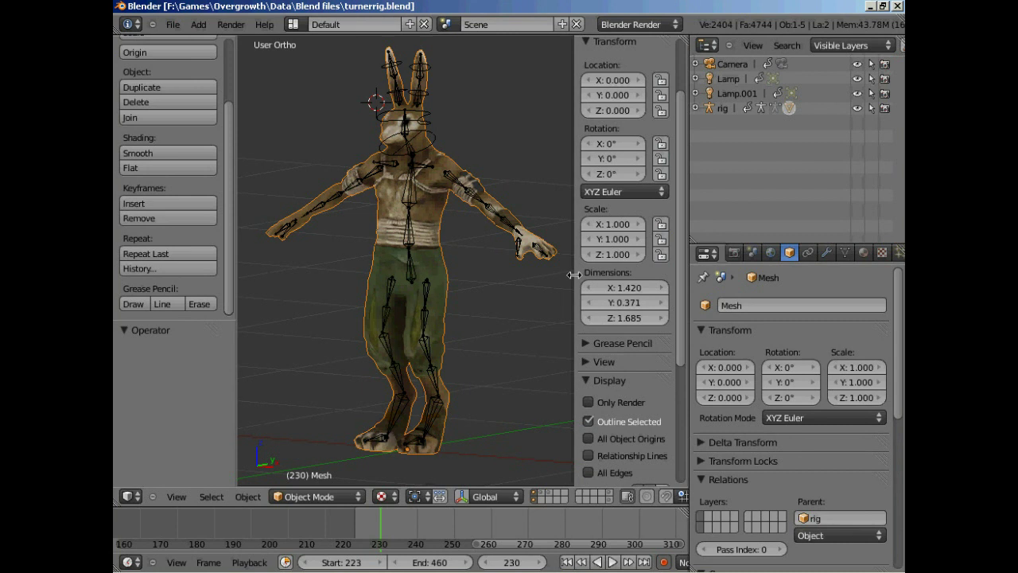
Step: Select the rabbit's rig, switch it to Pose Mode and select the head control bone
{"action": "middle_click_drag", "start_coordinate": [334, 284], "coordinate": [415, 177]}
{"action": "right_click", "coordinate": [404, 181]}
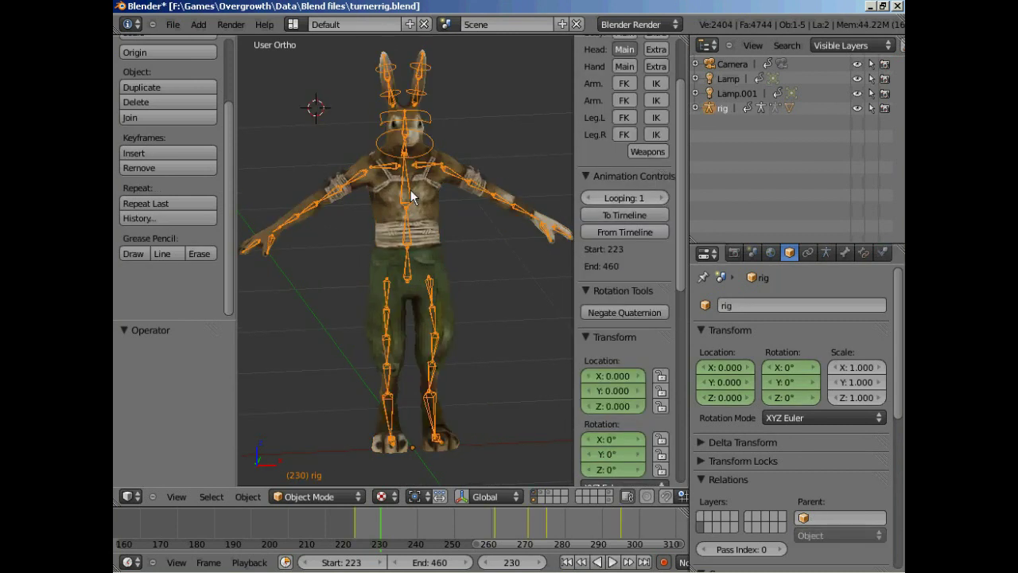
{"action": "left_click", "coordinate": [318, 497]}
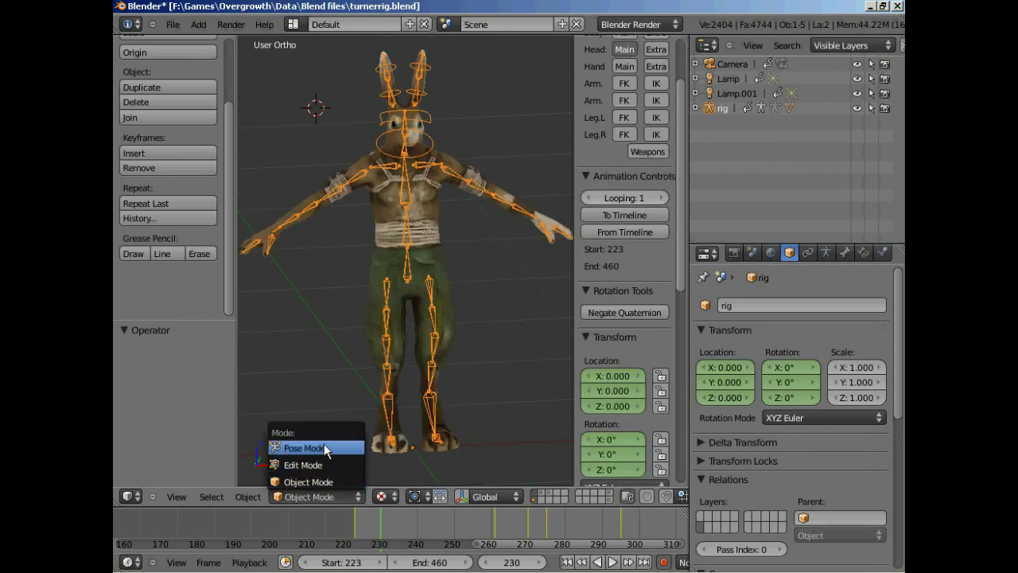
{"action": "left_click", "coordinate": [322, 448]}
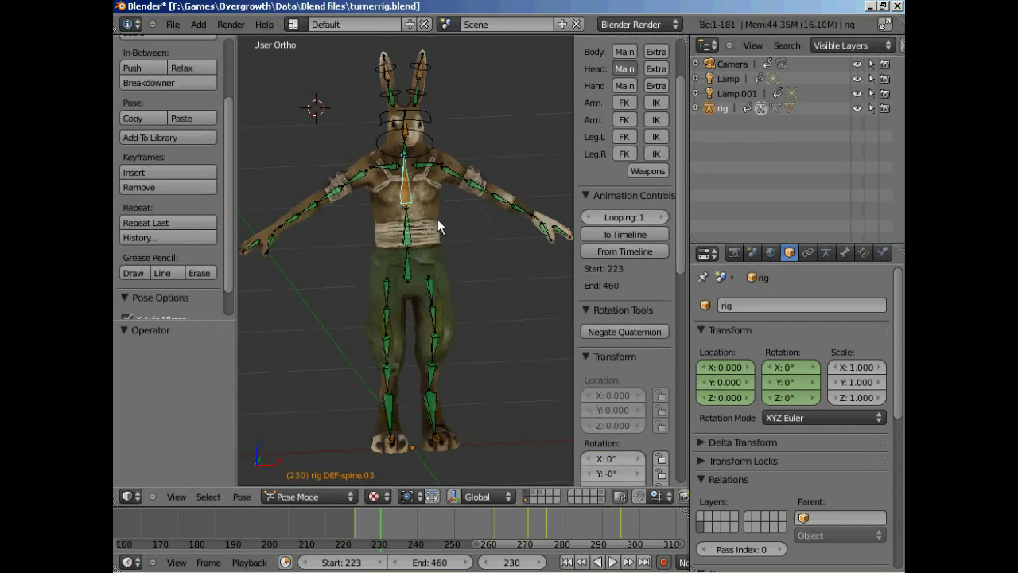
{"action": "right_click", "coordinate": [412, 116]}
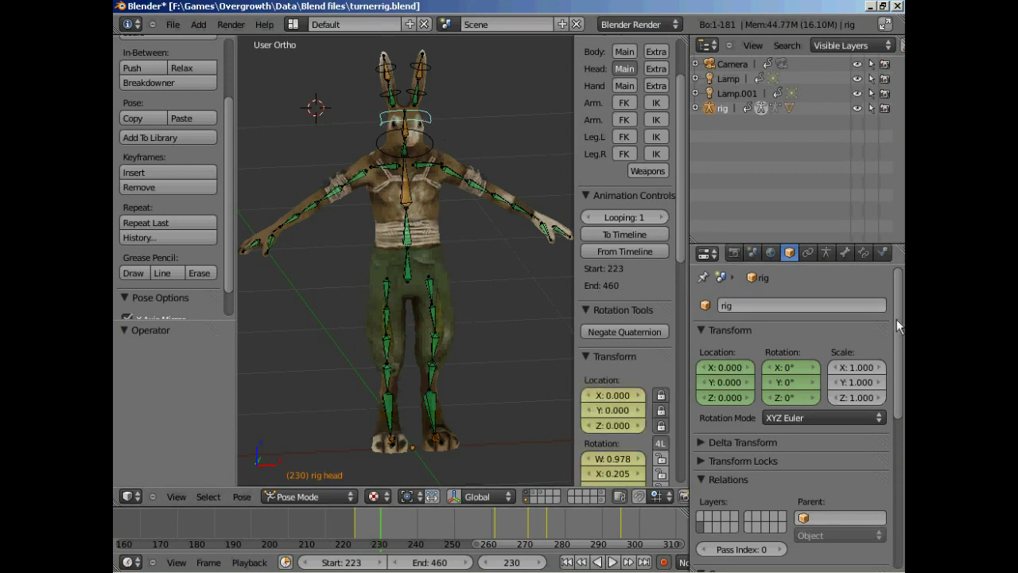
Step: Set the armature to Pose Position and select the pelvis control from the main body bone layer
{"action": "left_click", "coordinate": [828, 253]}
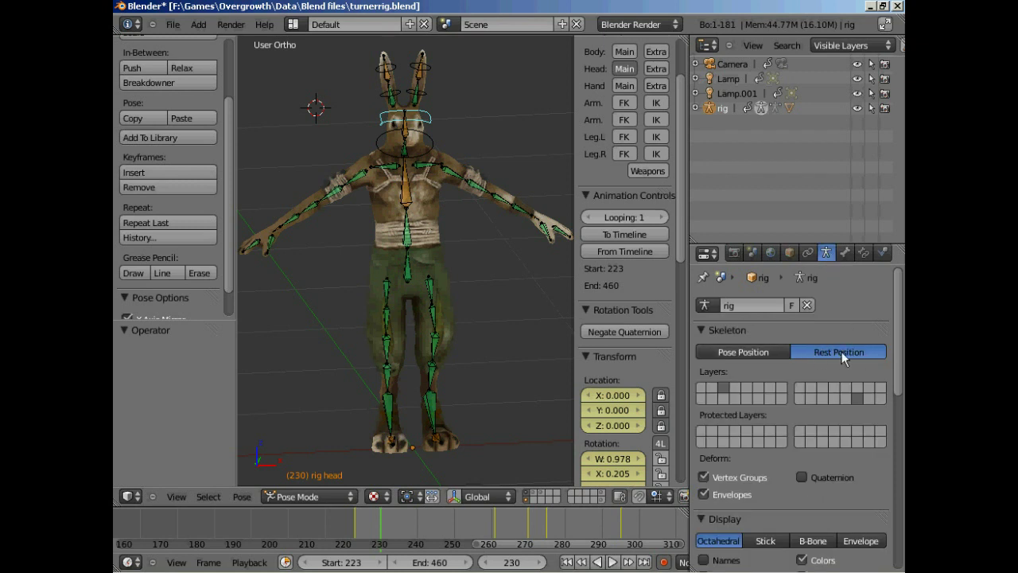
{"action": "left_click", "coordinate": [747, 353]}
{"action": "mouse_move", "coordinate": [424, 318]}
{"action": "middle_mouse_down"}
{"action": "mouse_move", "coordinate": [443, 250]}
{"action": "mouse_move", "coordinate": [450, 277]}
{"action": "mouse_move", "coordinate": [425, 336]}
{"action": "middle_mouse_up"}
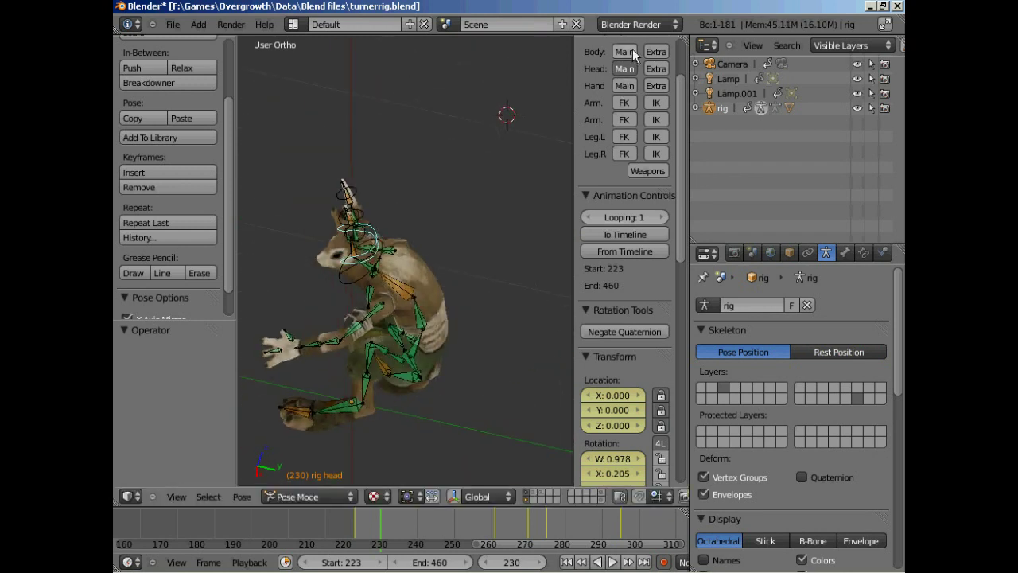
{"action": "right_click", "coordinate": [430, 387]}
{"action": "middle_click_drag", "start_coordinate": [493, 307], "coordinate": [518, 257]}
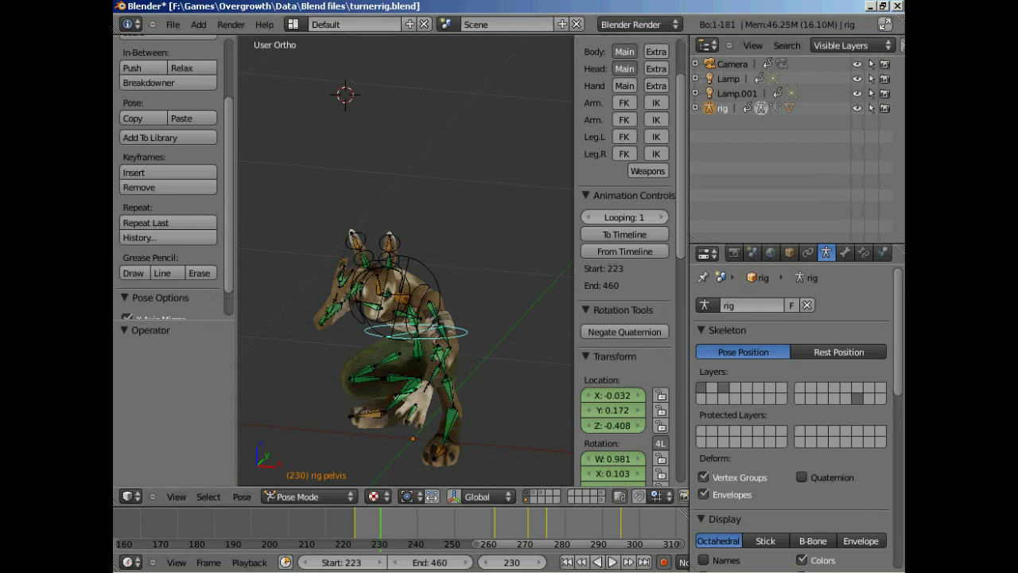
Step: Switch to the file explorer, look inside the stormy folder, and open turnerrig_animalrun.blend from the Blend files folder
{"action": "left_click", "coordinate": [871, 6]}
{"action": "left_click", "coordinate": [367, 396]}
{"action": "double_click", "coordinate": [385, 112]}
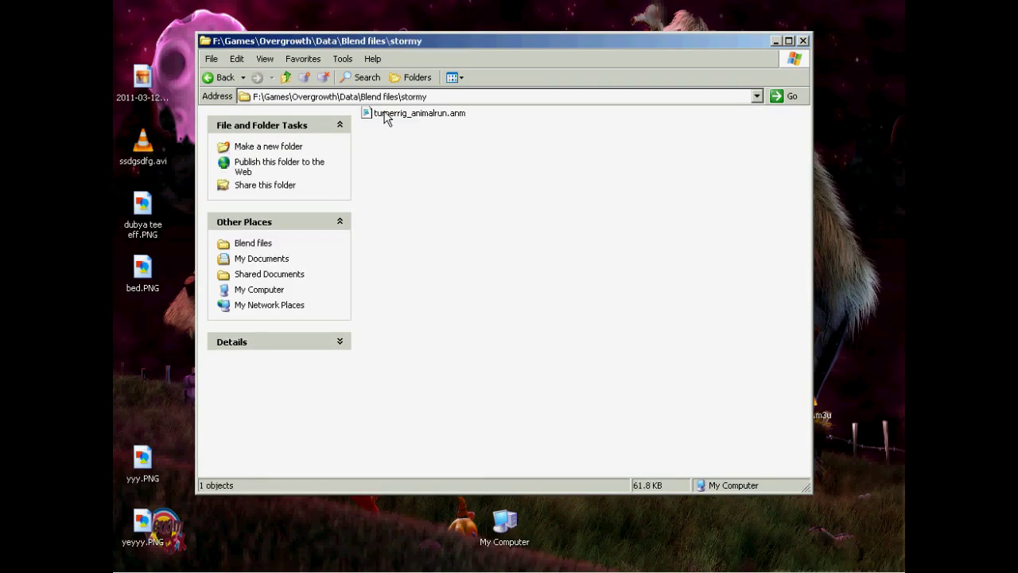
{"action": "double_click", "coordinate": [386, 116]}
{"action": "left_click", "coordinate": [851, 15]}
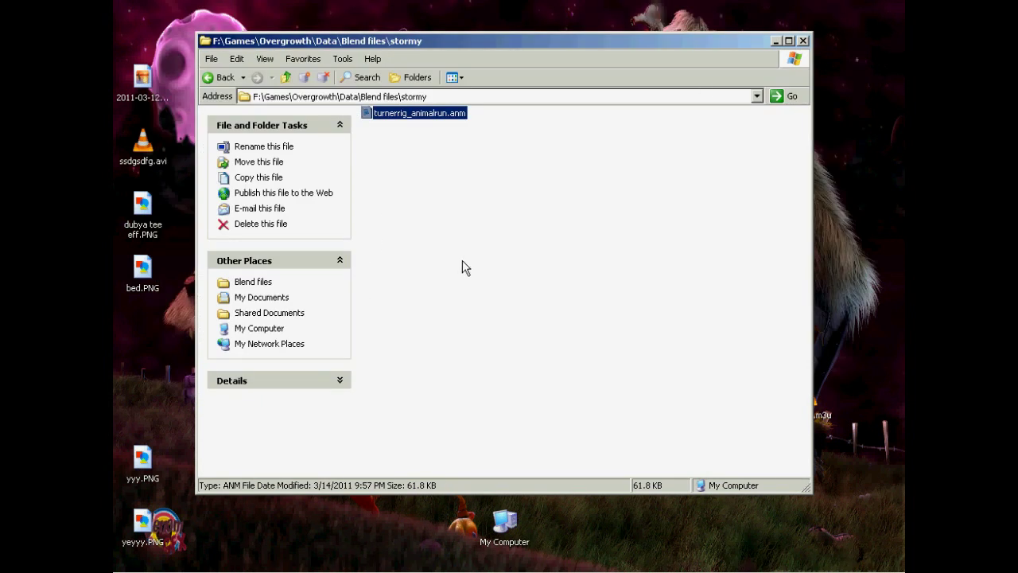
{"action": "key", "text": "BackSpace"}
{"action": "double_click", "coordinate": [414, 272]}
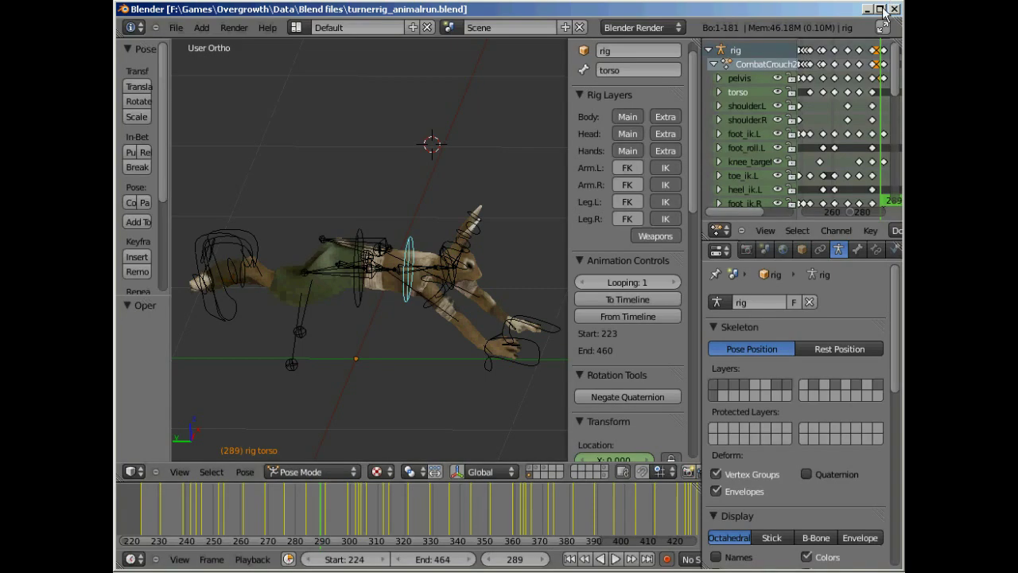
Step: Play back the animal run animation, view the character from another angle, and stop the playback
{"action": "key", "text": "alt+a"}
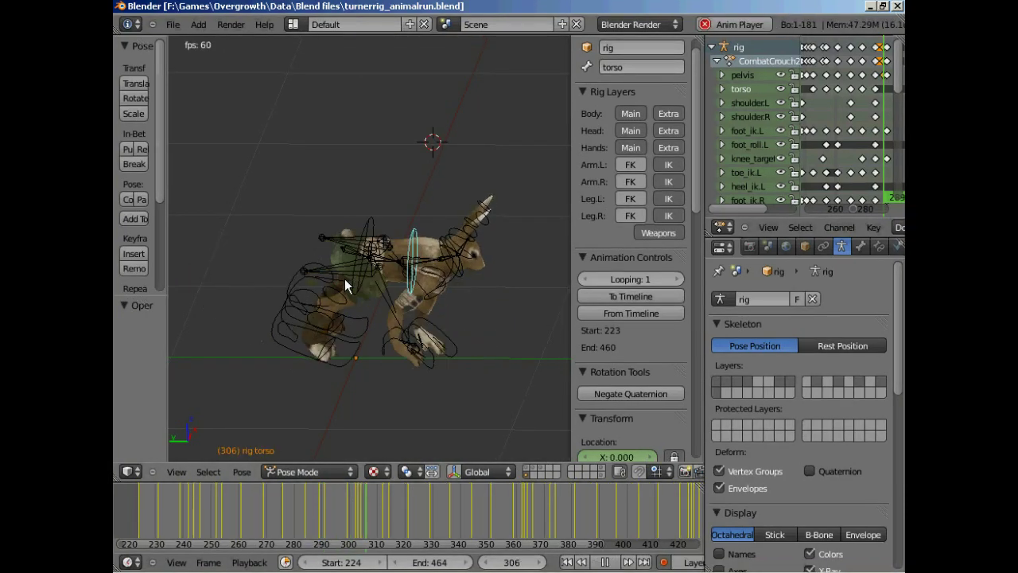
{"action": "middle_click_drag", "start_coordinate": [451, 241], "coordinate": [329, 230]}
{"action": "key", "text": "alt+a"}
{"action": "key", "text": "alt+a"}
{"action": "key", "text": "alt+a"}
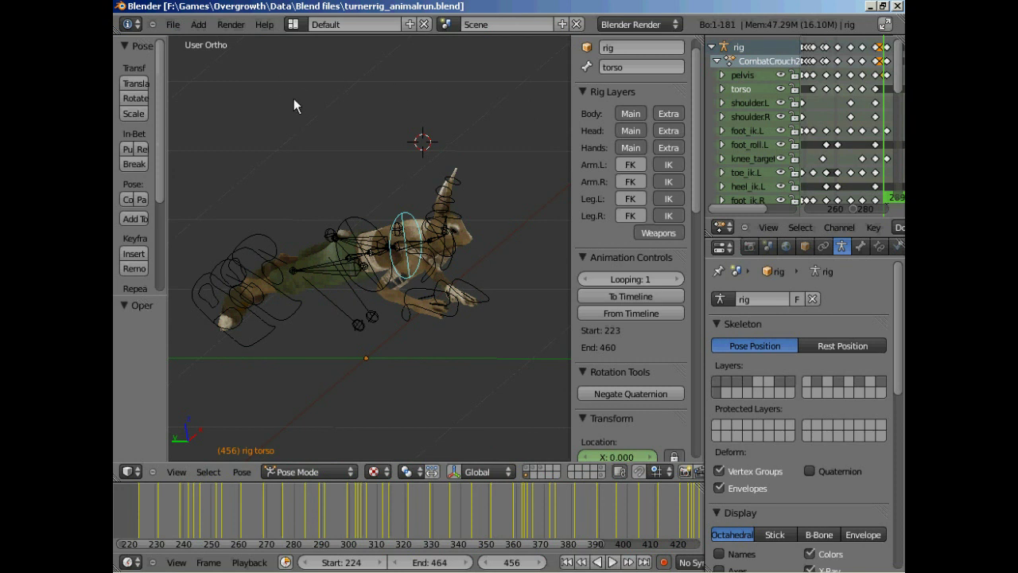
Step: Install the export_anm.py add-on from the Overgrowth Data\BlenderScript\addons\io_anm folder through the user preferences
{"action": "left_click", "coordinate": [172, 28]}
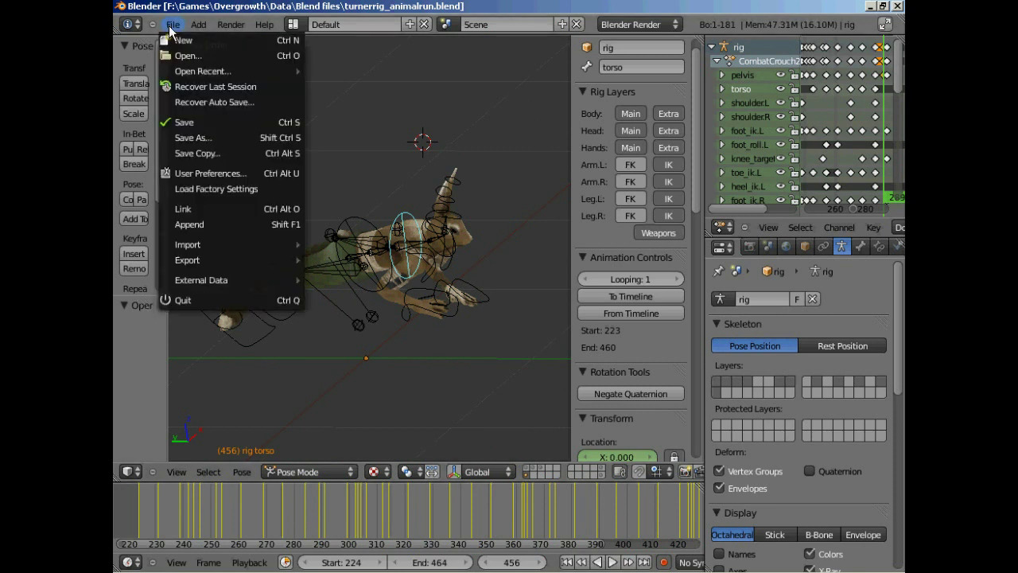
{"action": "left_click", "coordinate": [226, 175]}
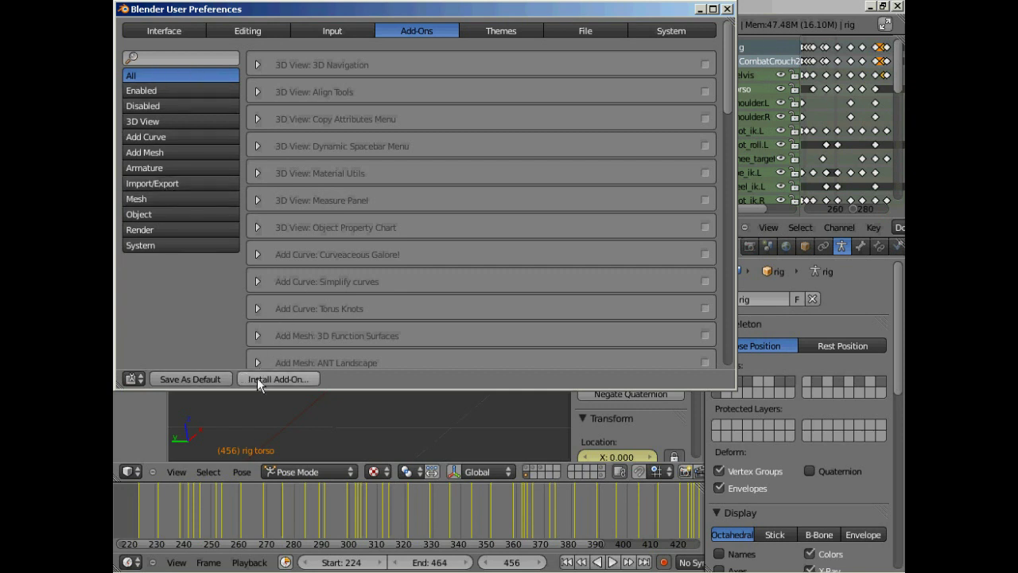
{"action": "left_click", "coordinate": [276, 380]}
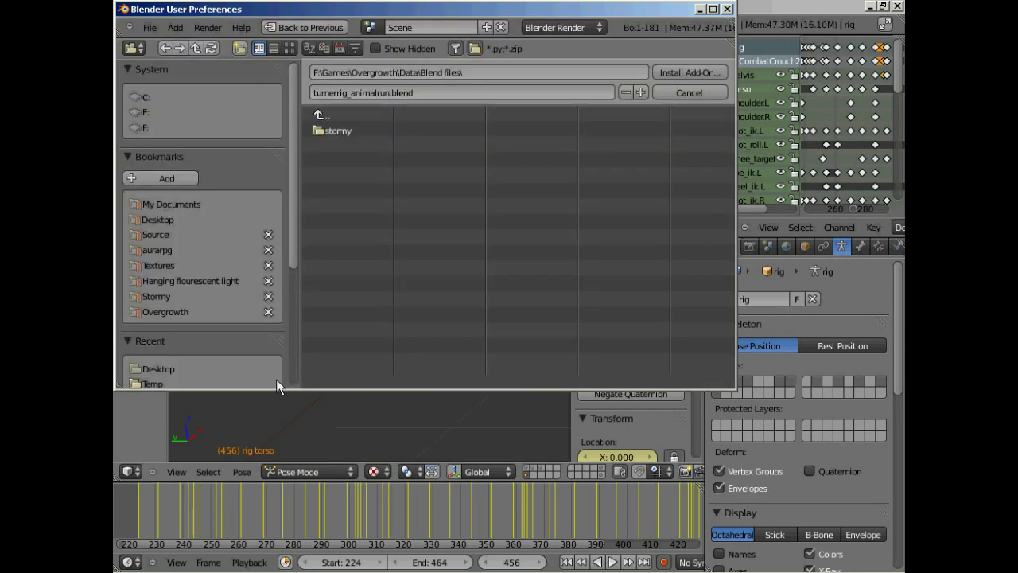
{"action": "left_click", "coordinate": [351, 112]}
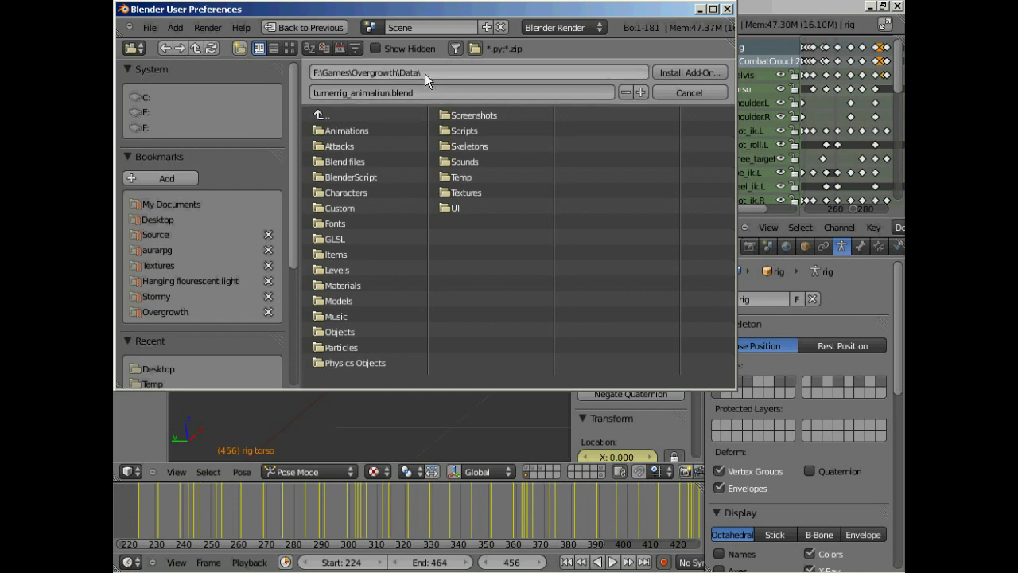
{"action": "left_click", "coordinate": [359, 175]}
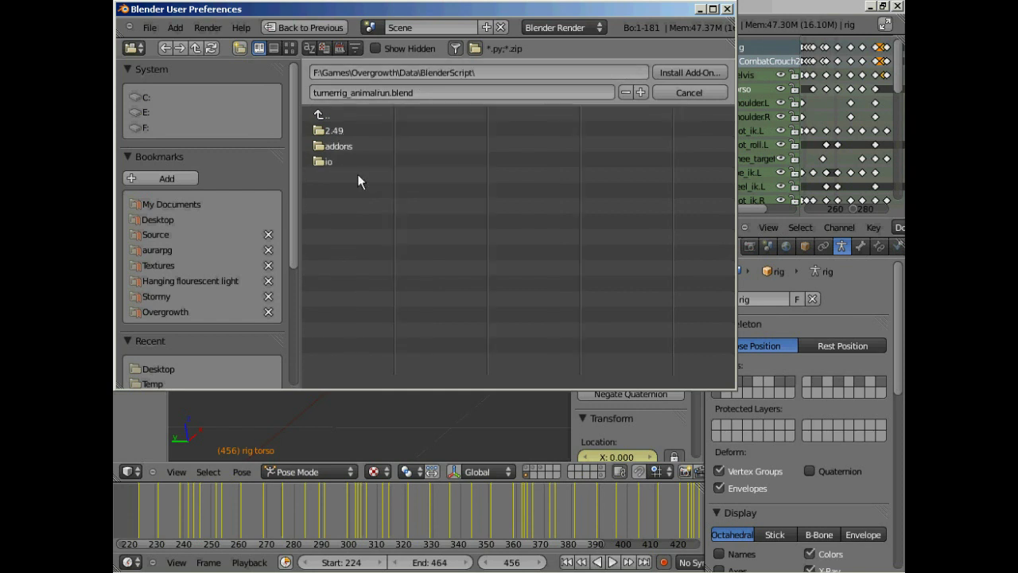
{"action": "left_click", "coordinate": [343, 145]}
{"action": "left_click", "coordinate": [353, 128]}
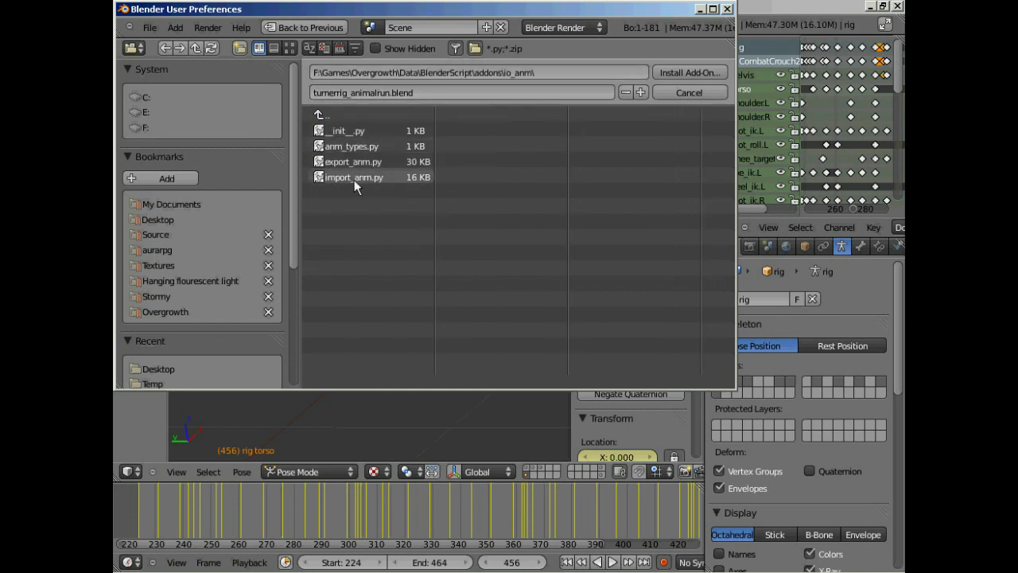
{"action": "left_click", "coordinate": [343, 158]}
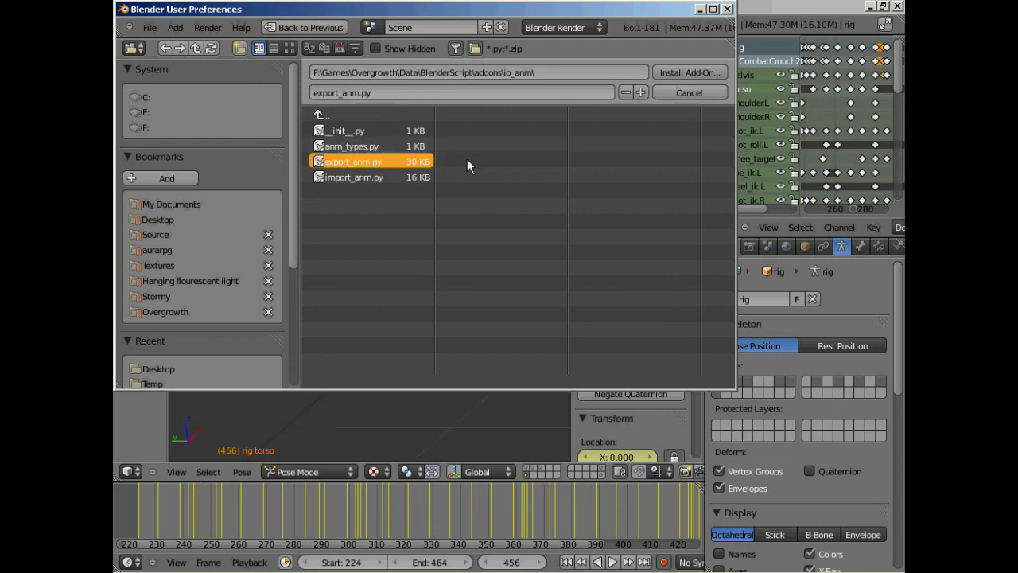
{"action": "left_click", "coordinate": [669, 73]}
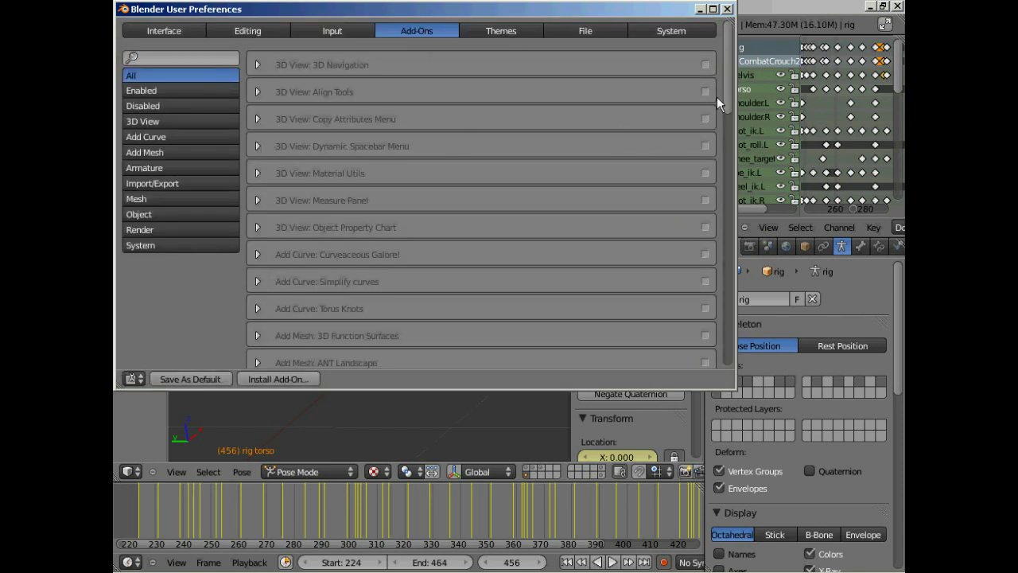
Step: Look through the Import/Export add-ons for the Phoenix animation (.anm) entry and close the user preferences
{"action": "left_click", "coordinate": [138, 183]}
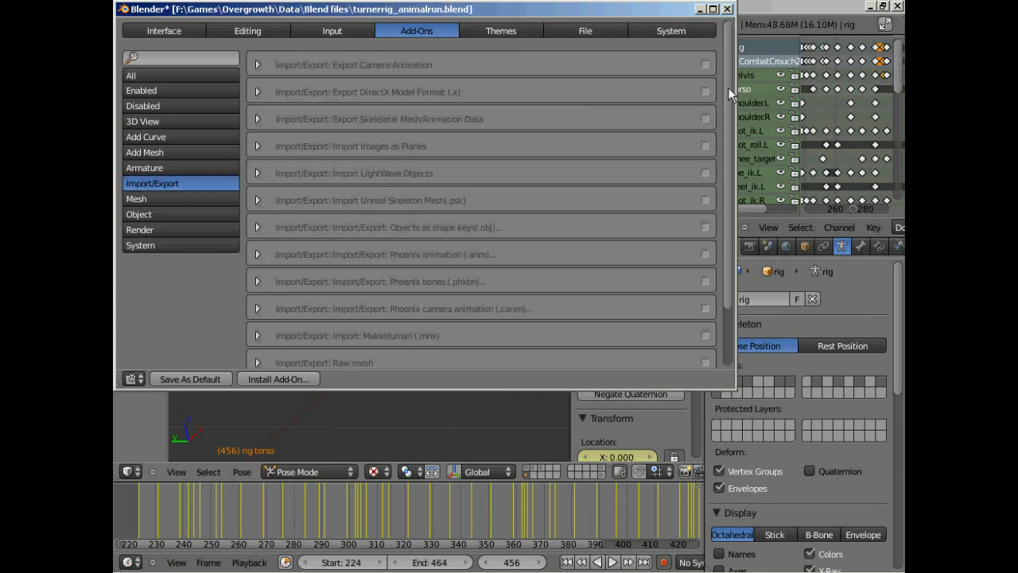
{"action": "left_click_drag", "start_coordinate": [728, 87], "coordinate": [727, 119]}
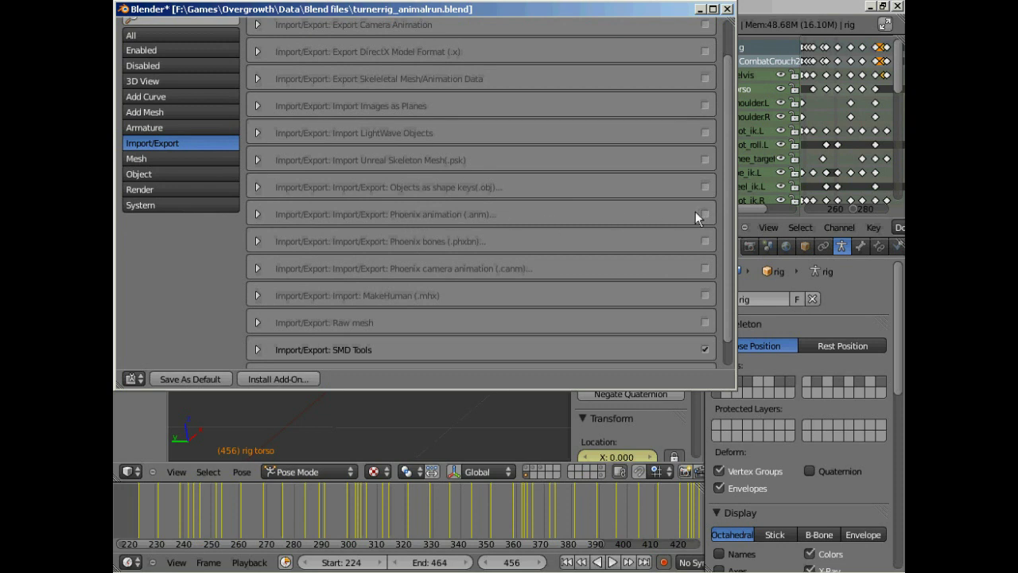
{"action": "left_click", "coordinate": [726, 9]}
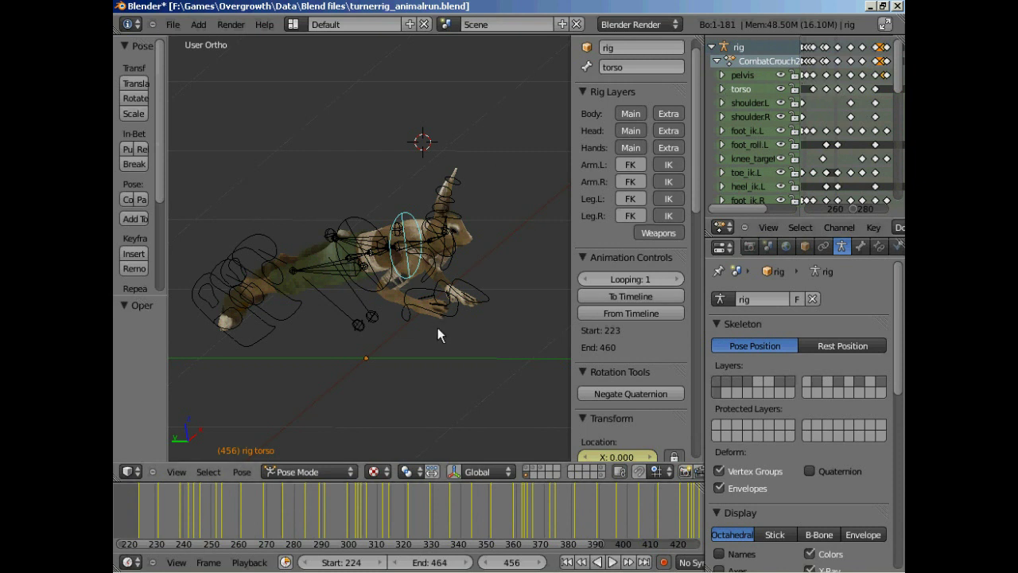
Step: Pick the CombatCrouch2 action among the rig's keyframe channels and switch the rig to Object Mode
{"action": "left_click", "coordinate": [866, 99]}
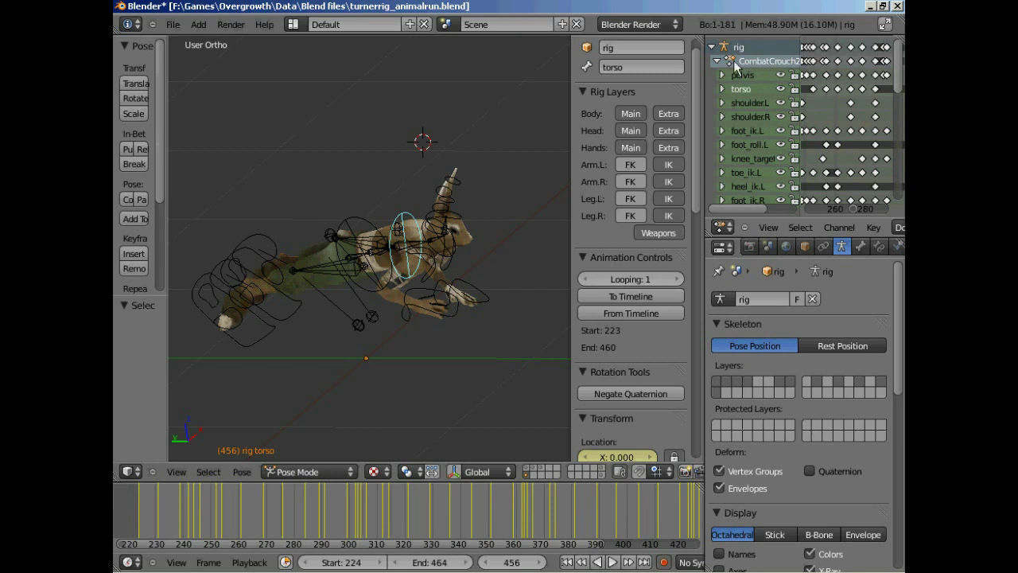
{"action": "left_click", "coordinate": [768, 61]}
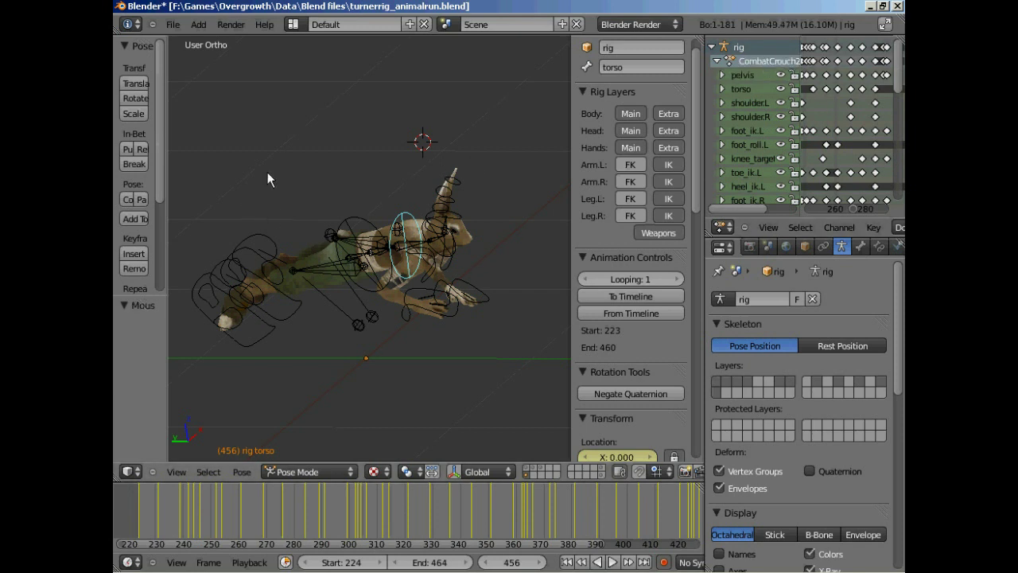
{"action": "left_click", "coordinate": [288, 472]}
{"action": "left_click", "coordinate": [287, 452]}
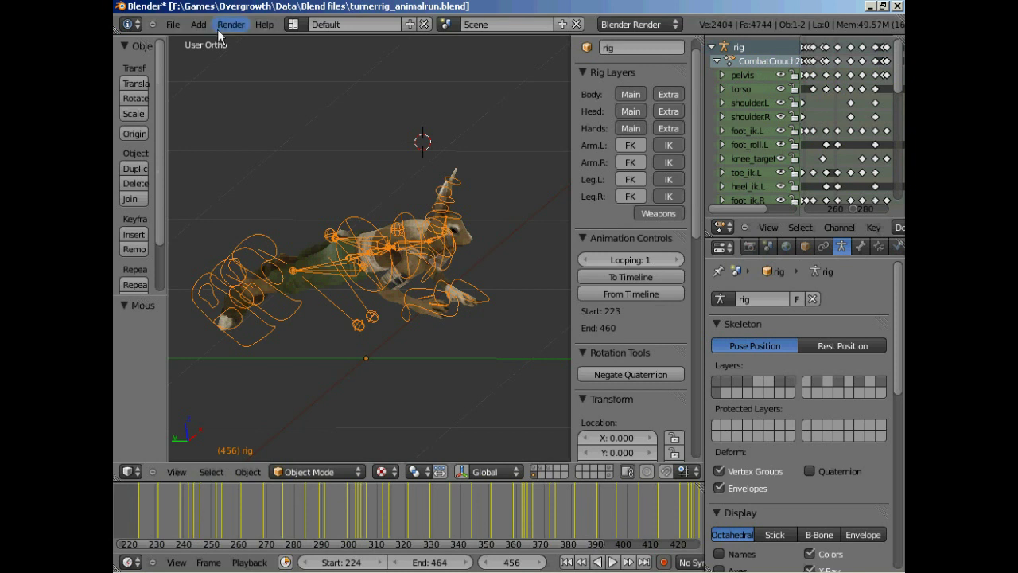
Step: Export the rig's animation in Phoenix Animation (.anm) format as tutorial.anm in the Overgrowth Data\Animations folder
{"action": "left_click", "coordinate": [173, 26]}
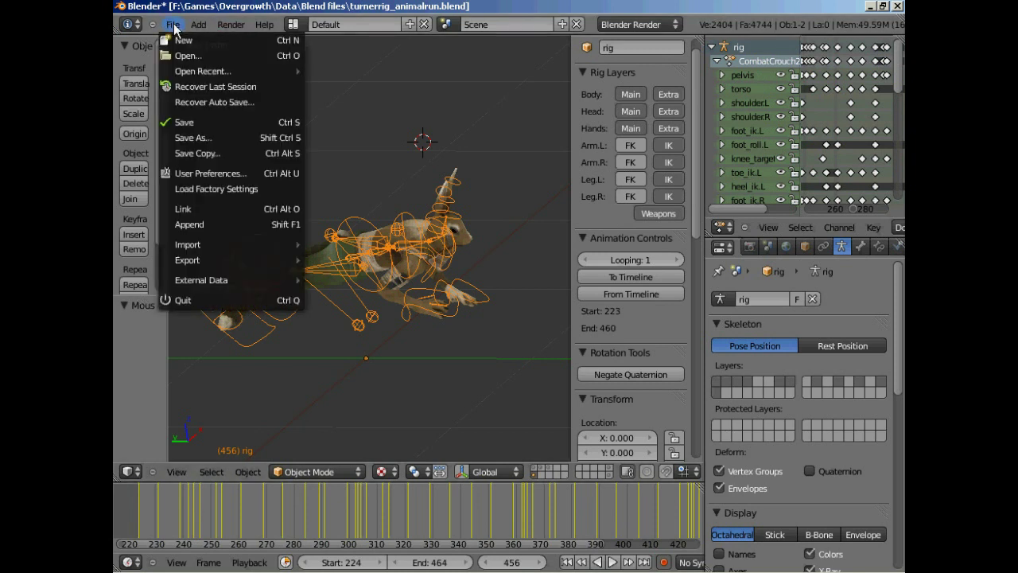
{"action": "mouse_move", "coordinate": [216, 261]}
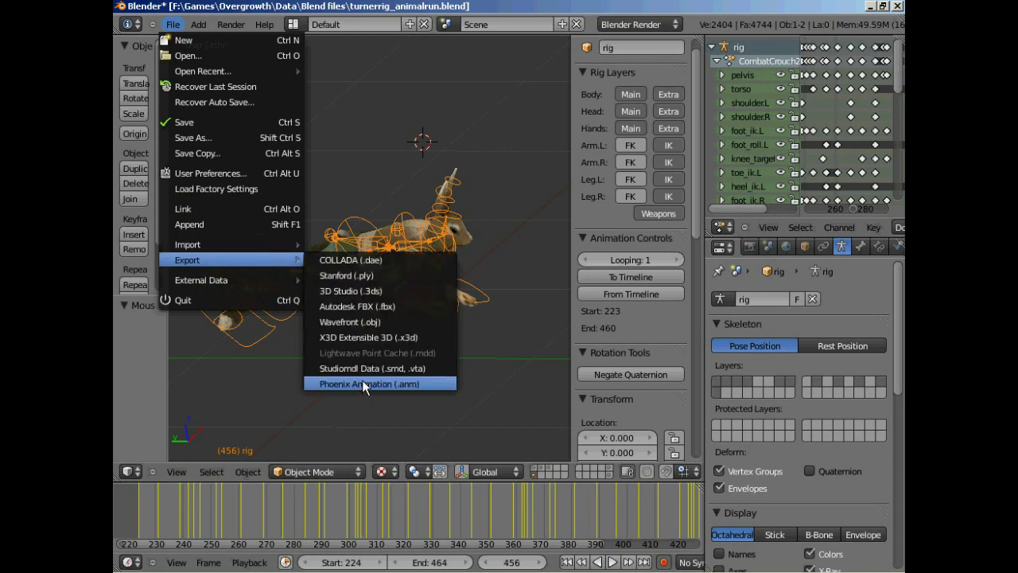
{"action": "left_click", "coordinate": [359, 385]}
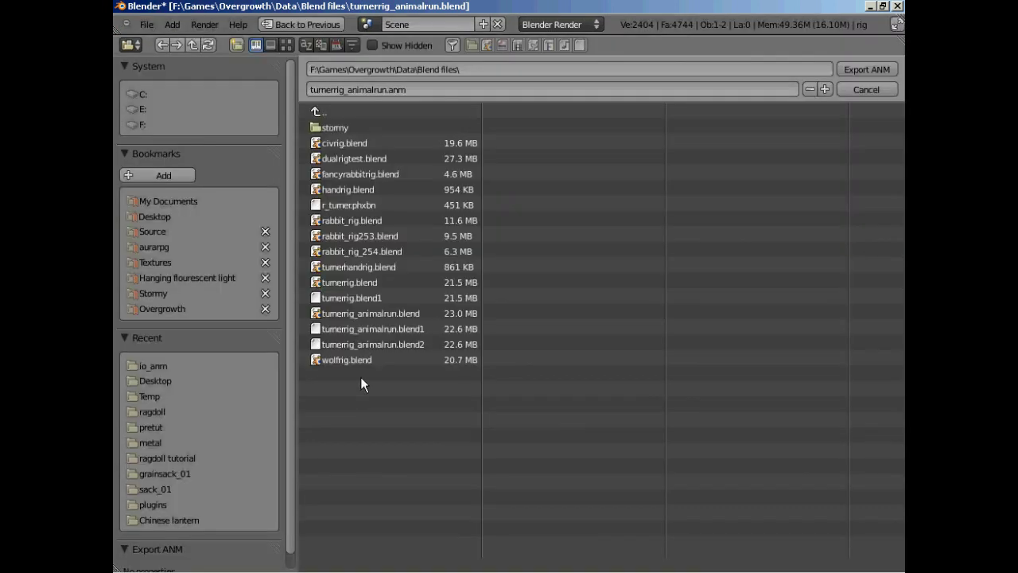
{"action": "left_click", "coordinate": [321, 112]}
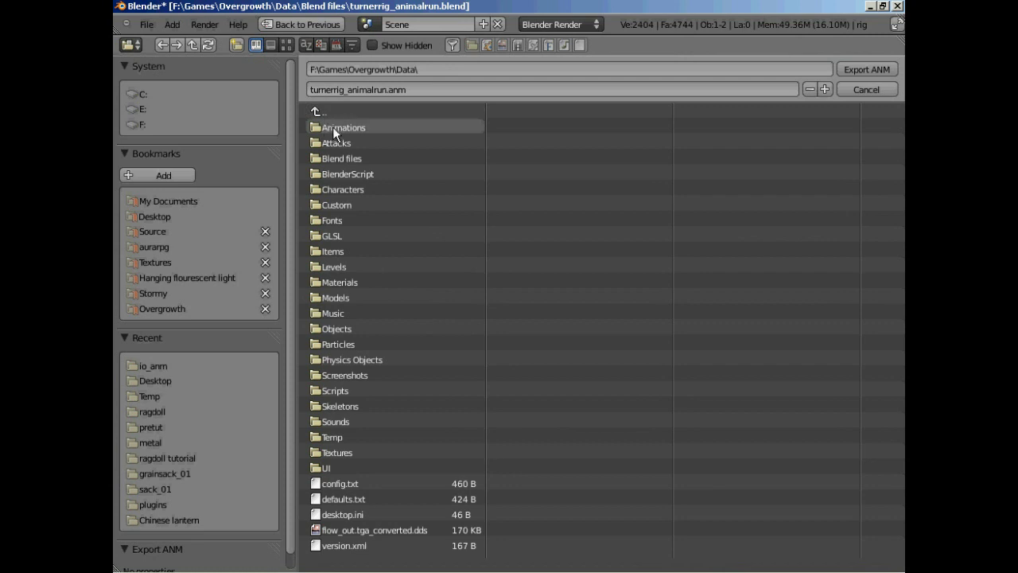
{"action": "left_click", "coordinate": [332, 126]}
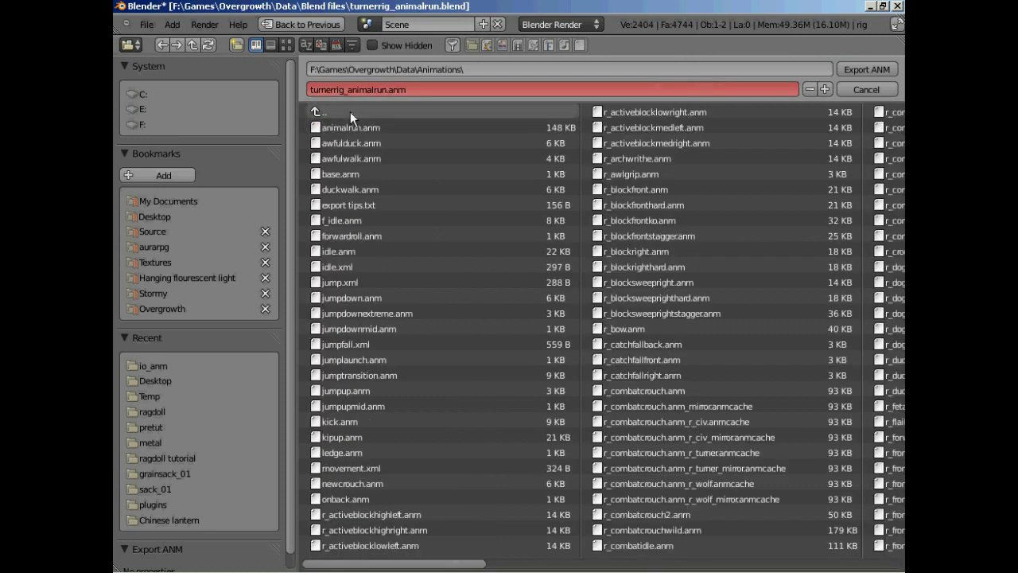
{"action": "left_click", "coordinate": [362, 91]}
{"action": "type", "text": "tut"}
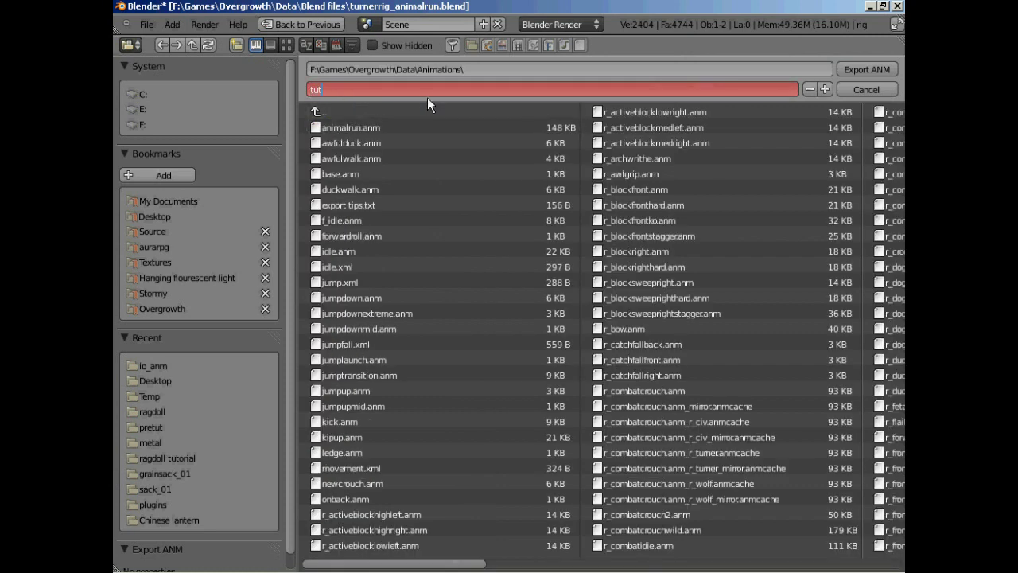
{"action": "type", "text": "orial.anm"}
{"action": "left_click", "coordinate": [872, 69]}
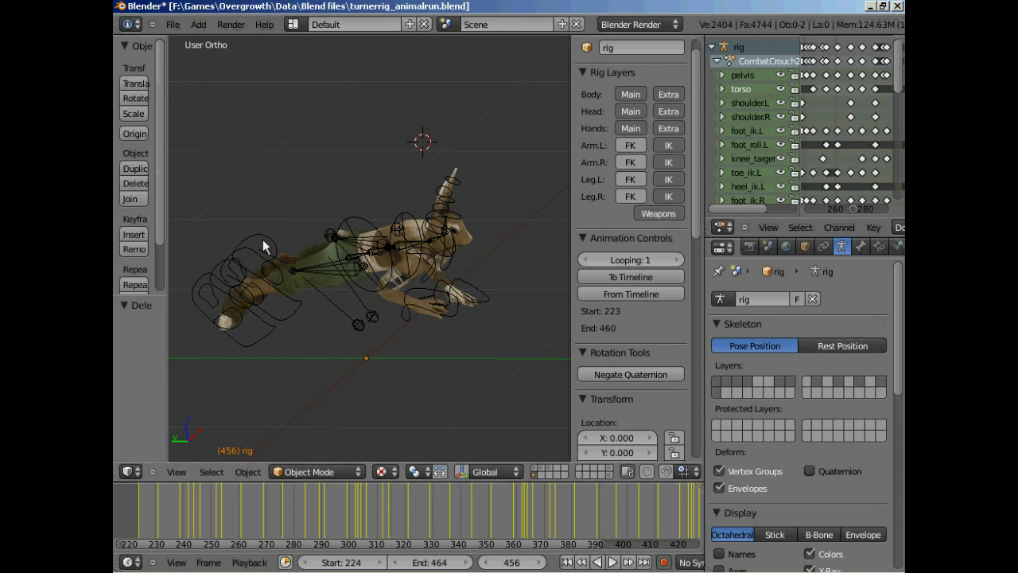
Step: Compare the rig's rest position with its pose position at frame 269, and briefly play back the animation
{"action": "left_click", "coordinate": [823, 344]}
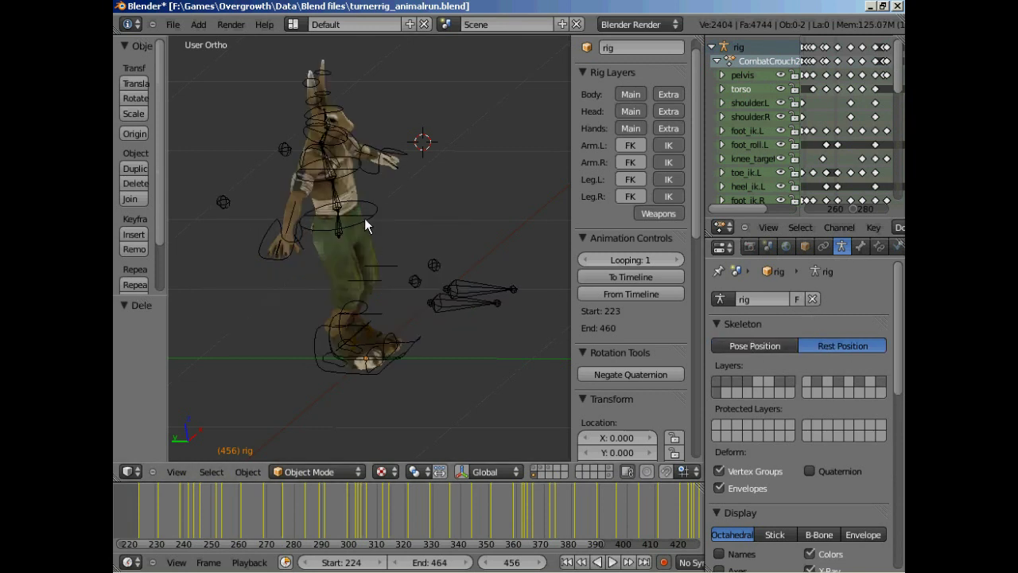
{"action": "left_click_drag", "start_coordinate": [215, 498], "coordinate": [264, 503]}
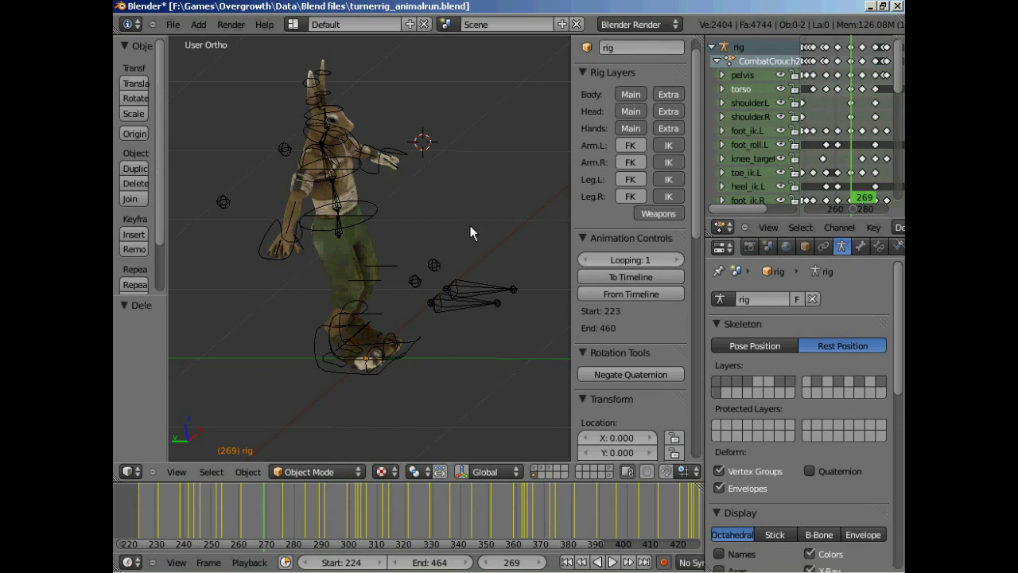
{"action": "left_click", "coordinate": [781, 345]}
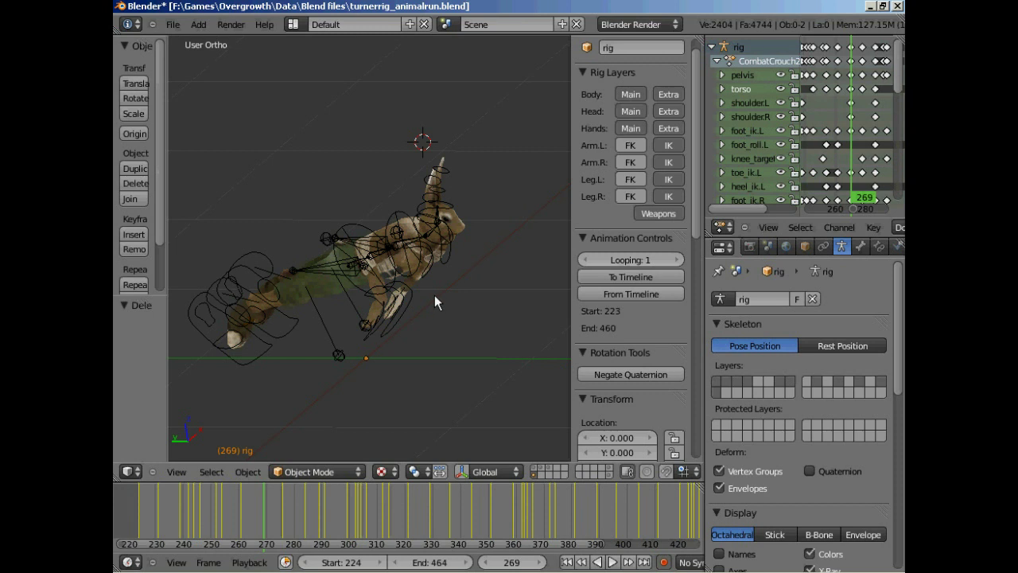
{"action": "key", "text": "alt+a"}
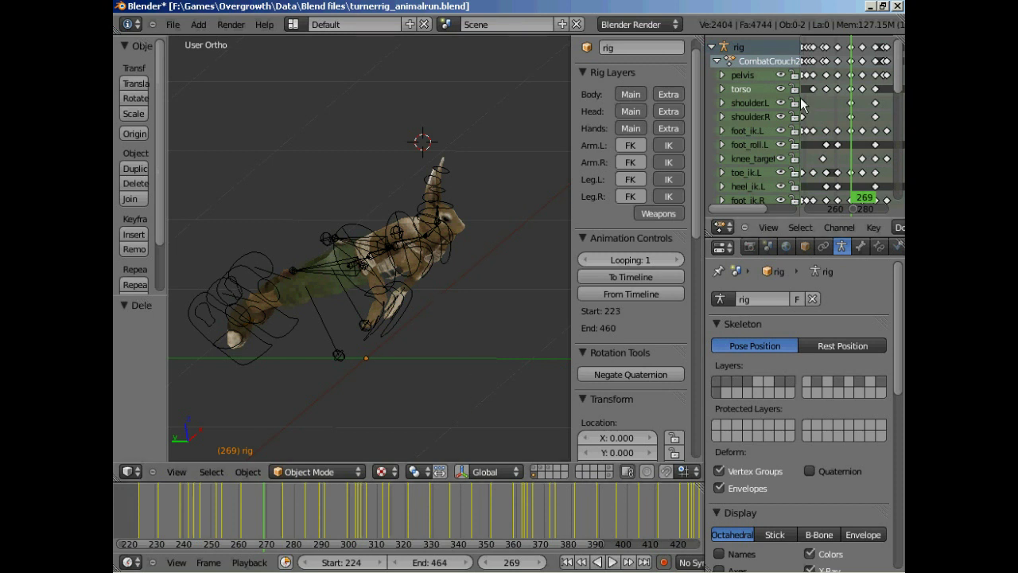
{"action": "key", "text": "Escape"}
Step: Close Blender and select the exported tutorial.anm file in the Overgrowth Data\Animations folder
{"action": "left_click", "coordinate": [897, 6]}
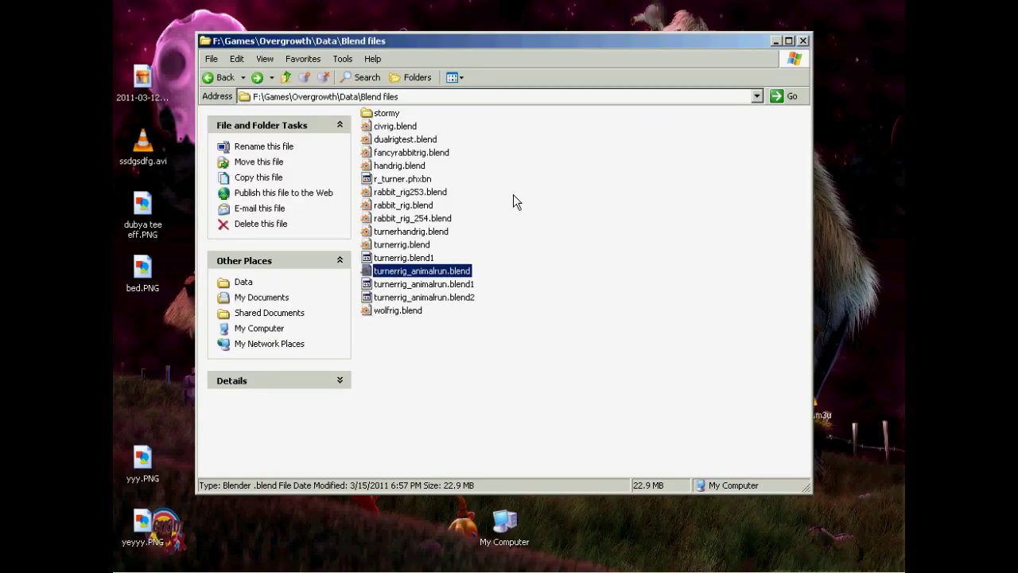
{"action": "left_click", "coordinate": [515, 166]}
{"action": "key", "text": "BackSpace"}
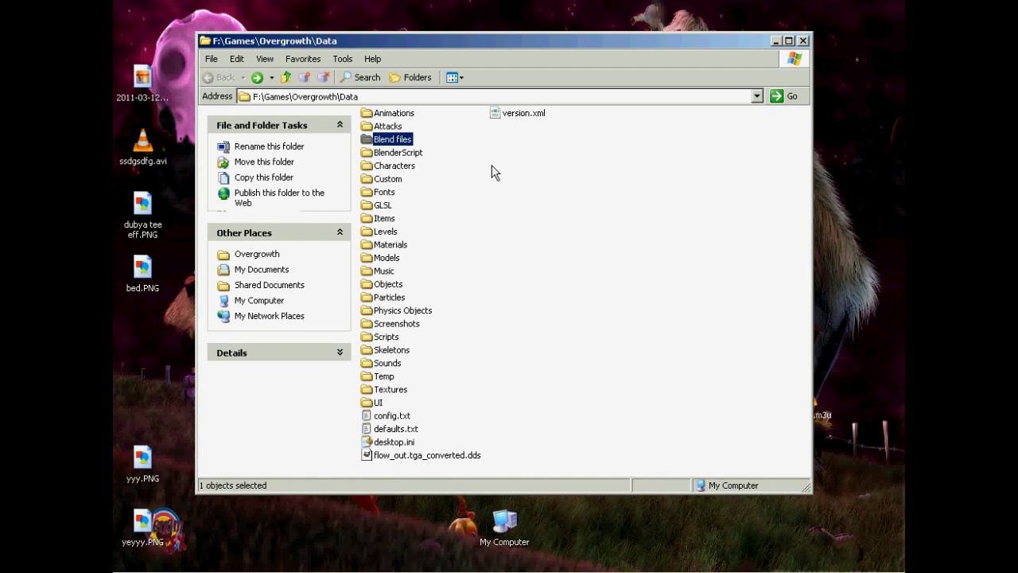
{"action": "double_click", "coordinate": [403, 114]}
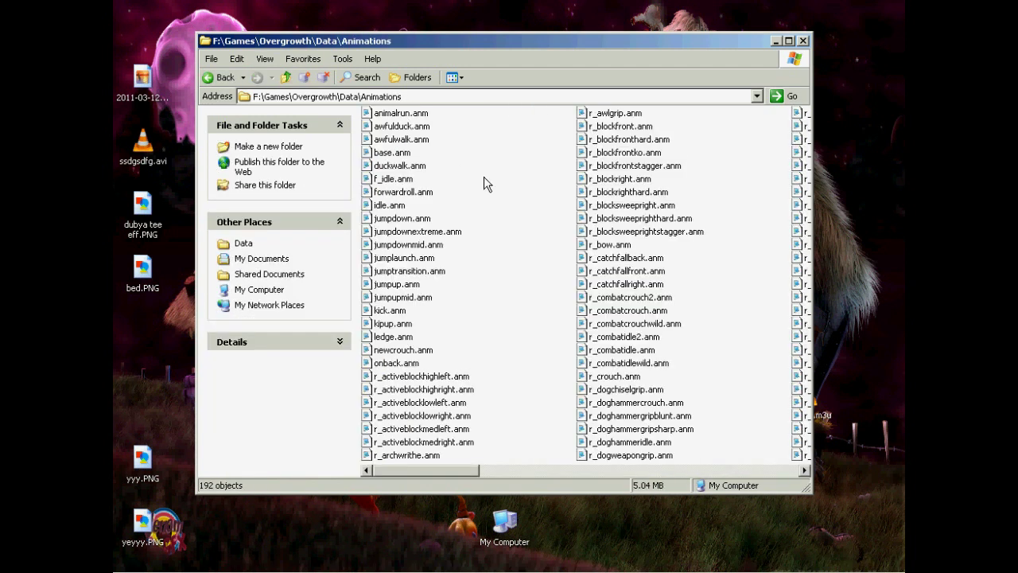
{"action": "key", "text": "t"}
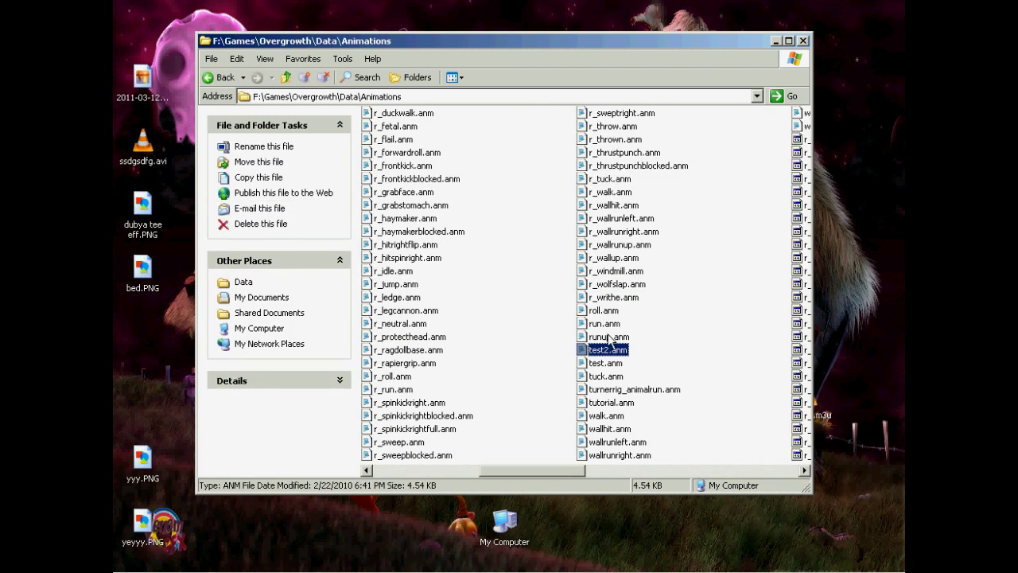
{"action": "left_click", "coordinate": [611, 404]}
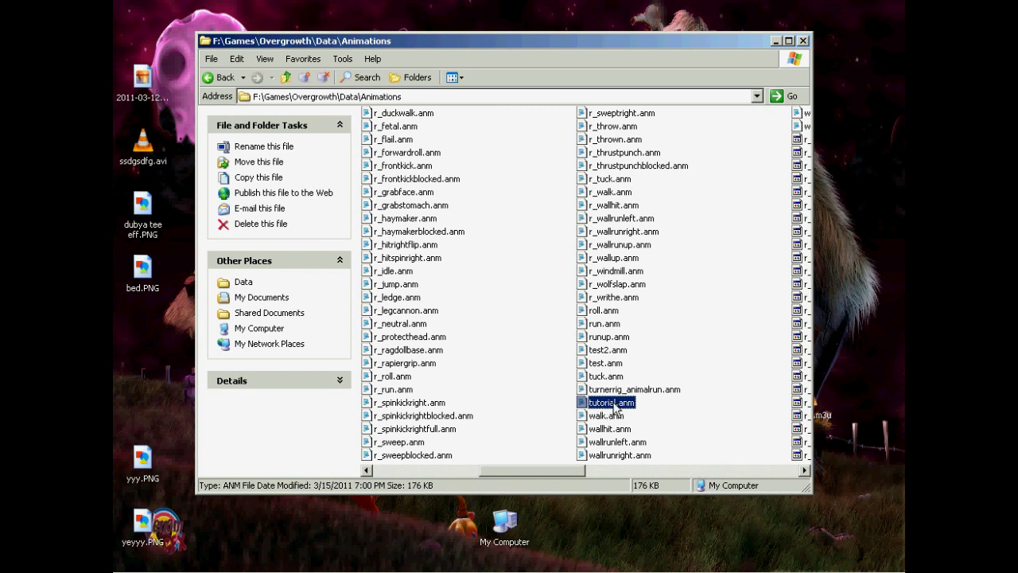
Step: In r_standmovement.xml, replace r_run with tutorial in the second animation path, keep r_run as a note below the closing tag, and close the file
{"action": "scroll", "coordinate": [516, 404], "scroll_direction": "right", "scroll_amount": 10}
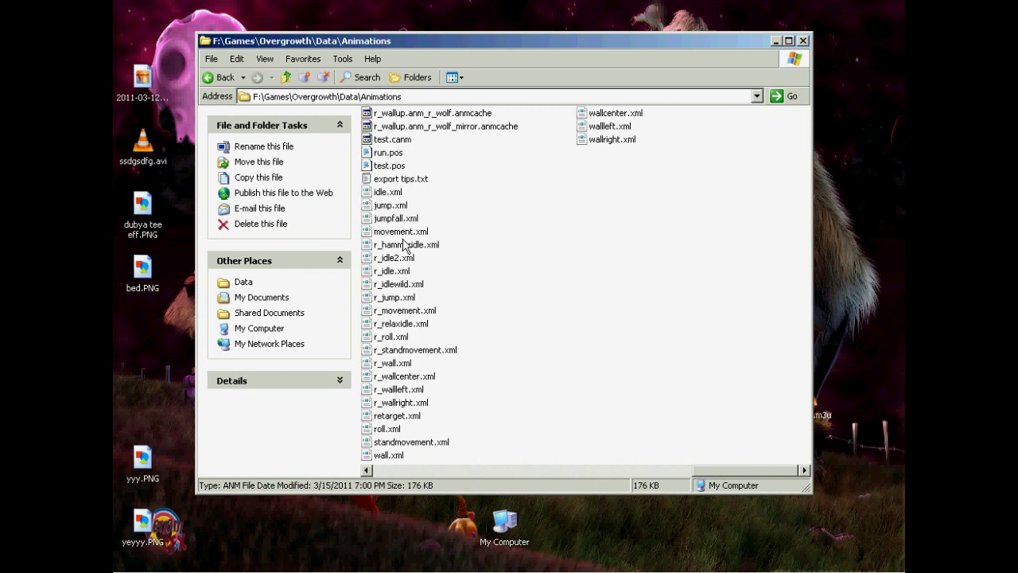
{"action": "double_click", "coordinate": [409, 351]}
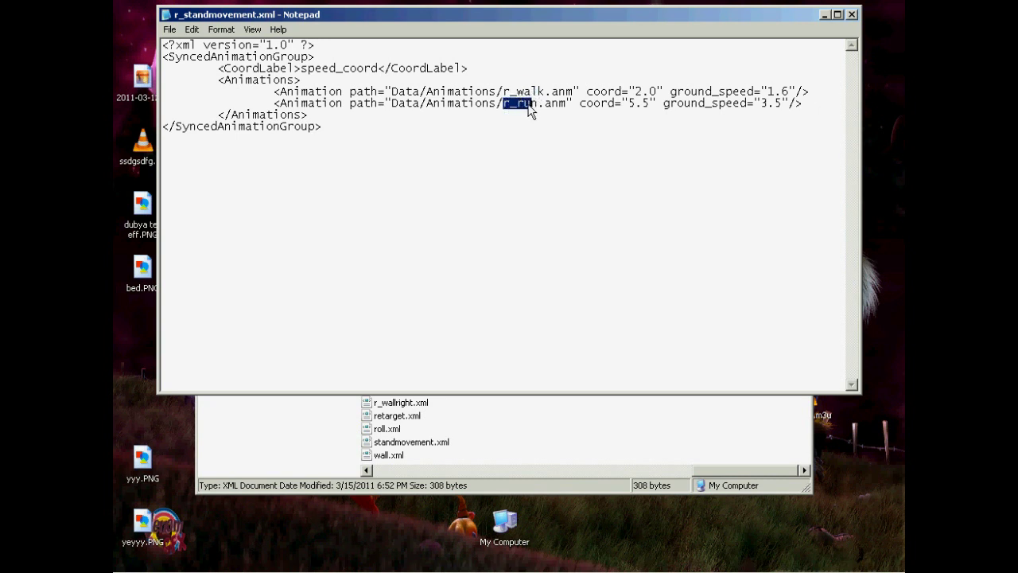
{"action": "key", "text": "Delete"}
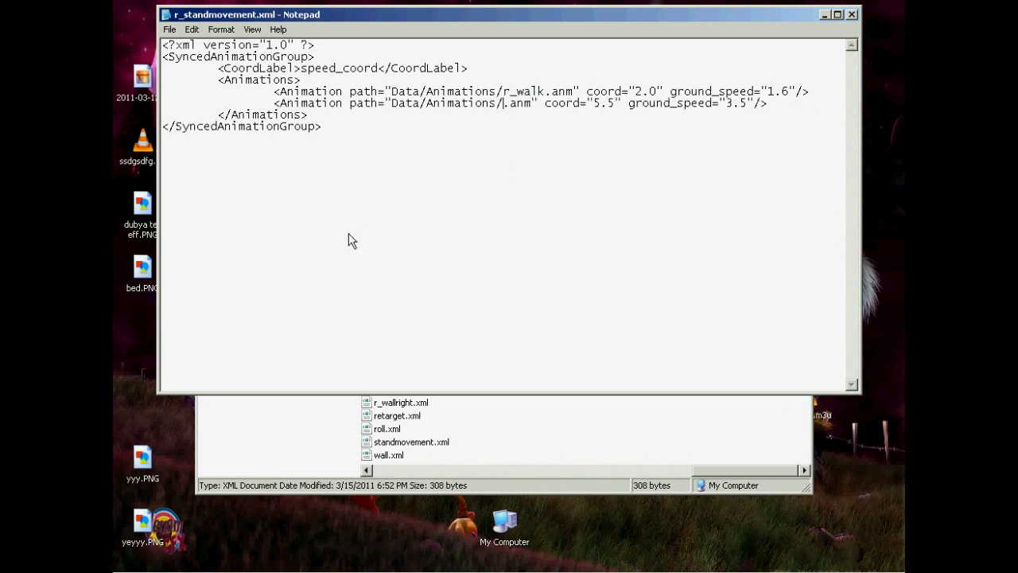
{"action": "type", "text": "r_run"}
{"action": "type", "text": "tutorial"}
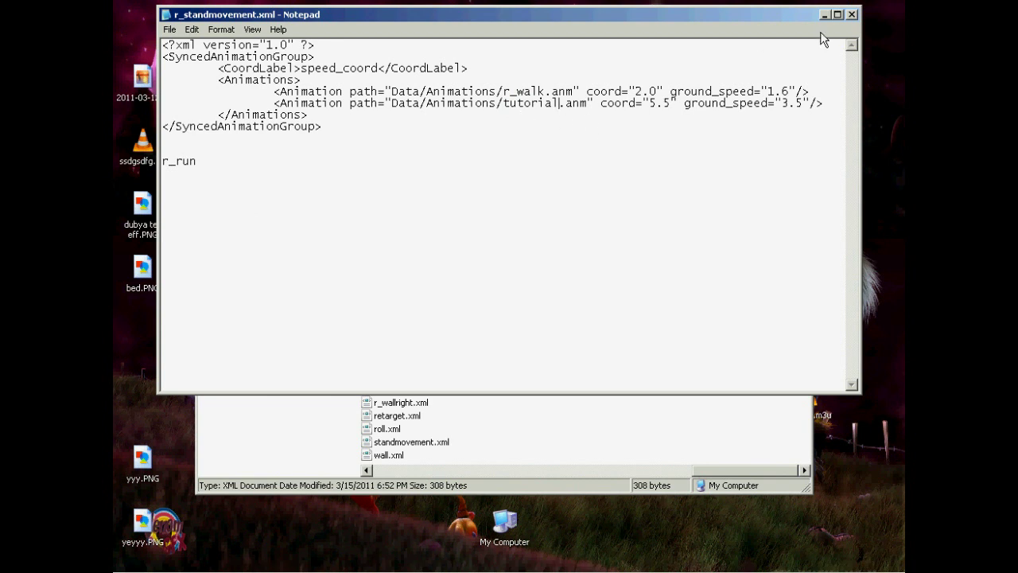
{"action": "left_click", "coordinate": [854, 14]}
Step: Switch to Overgrowth, load a grassy mountain level, and go from the level editor into play mode
{"action": "left_click", "coordinate": [801, 40]}
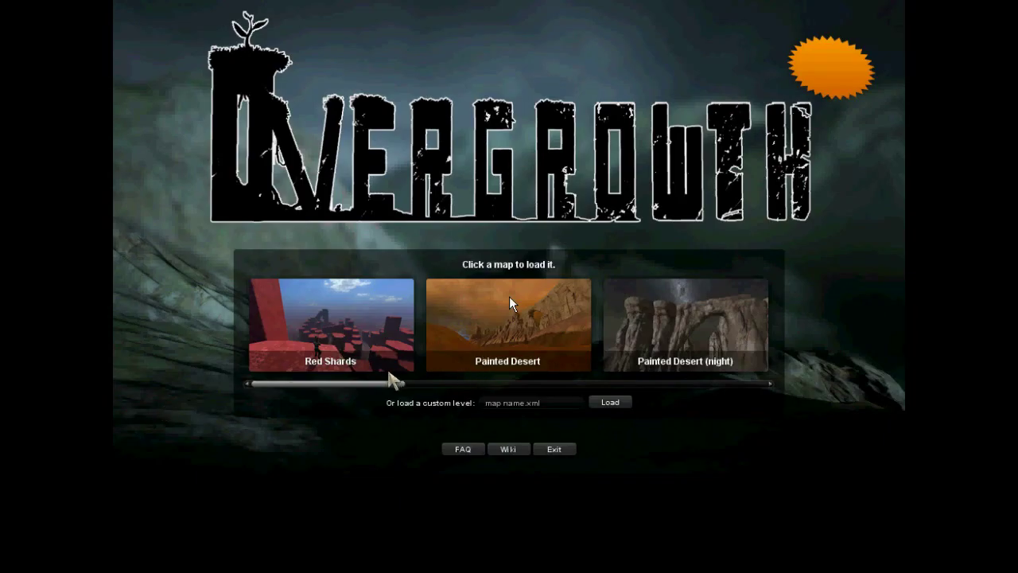
{"action": "left_click_drag", "start_coordinate": [375, 389], "coordinate": [611, 374]}
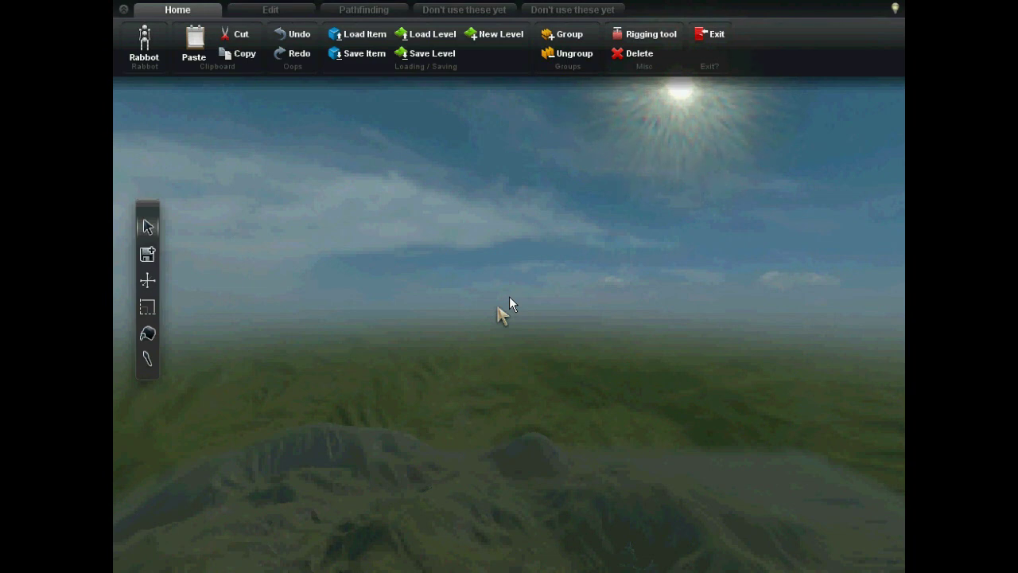
{"action": "key", "text": "8"}
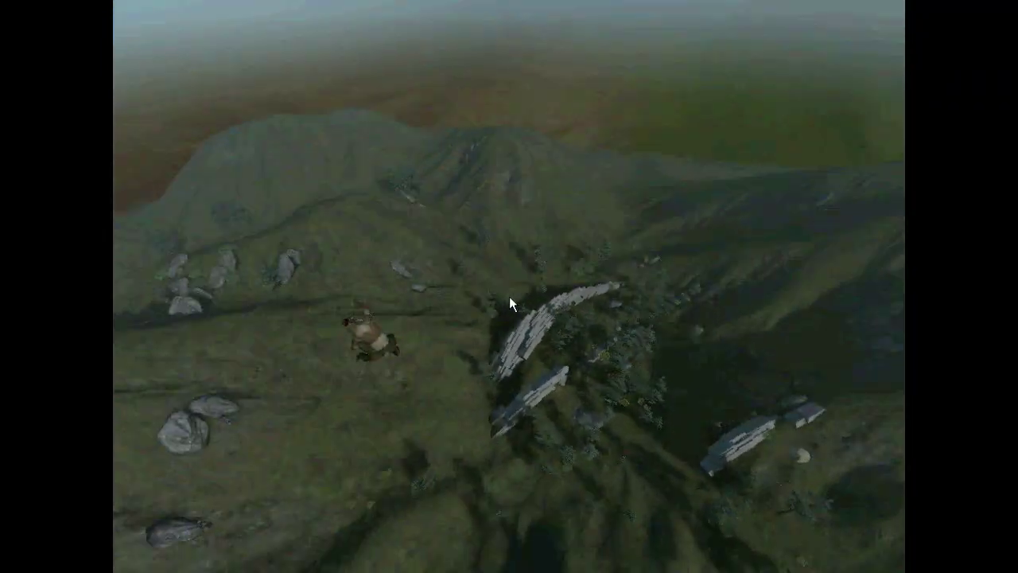
Step: Move the rabbit around the level, running, turning and jumping, to check the custom run animation in the game
{"action": "key", "text": "w"}
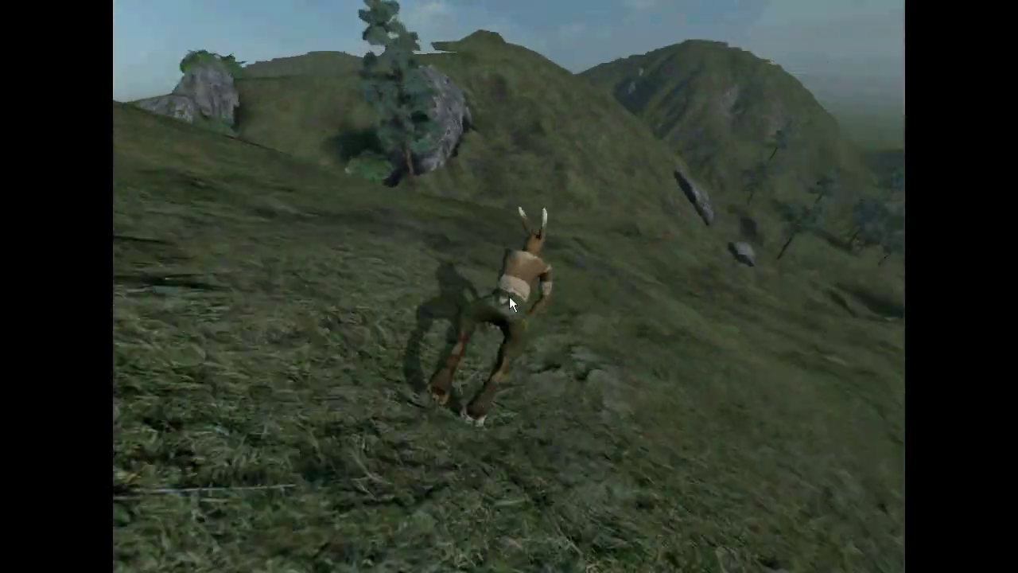
{"action": "key", "text": "a"}
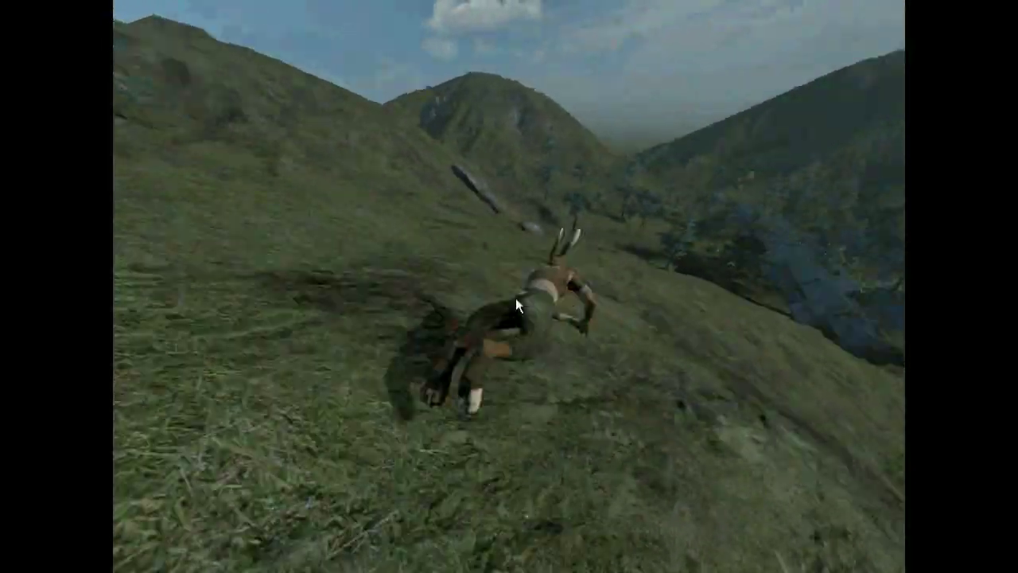
{"action": "key", "text": "w"}
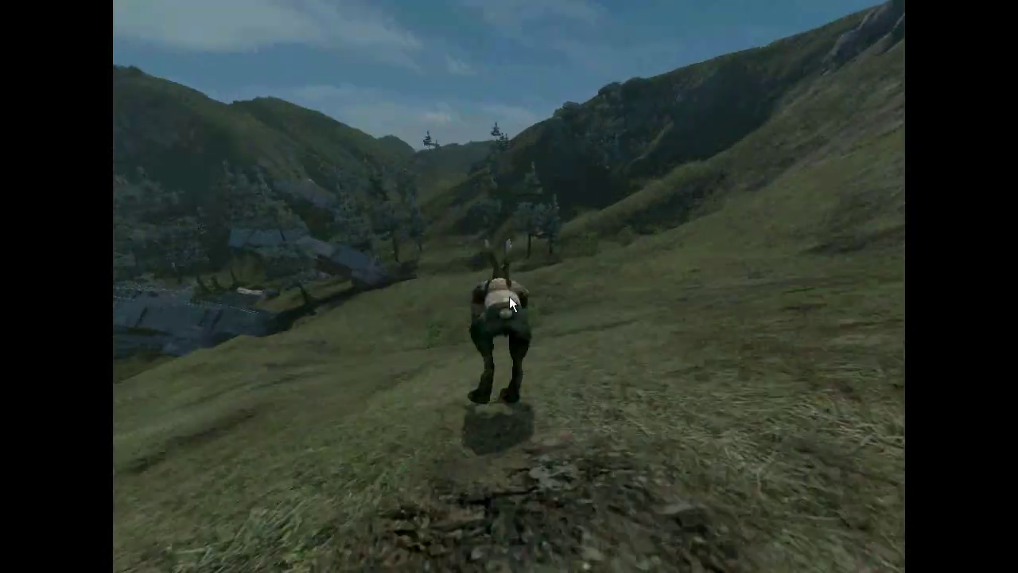
{"action": "key", "text": "space"}
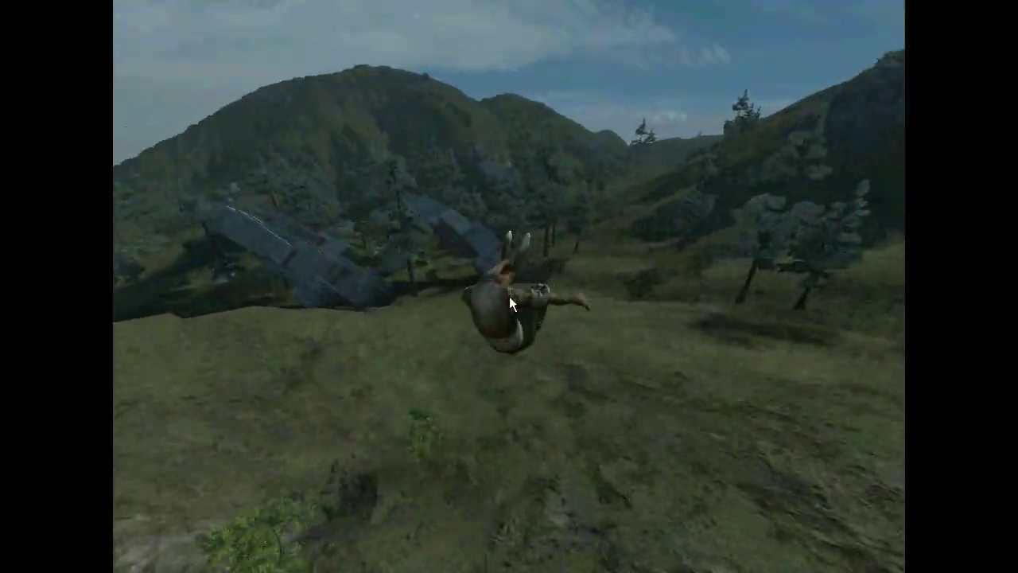
{"action": "key", "text": "w"}
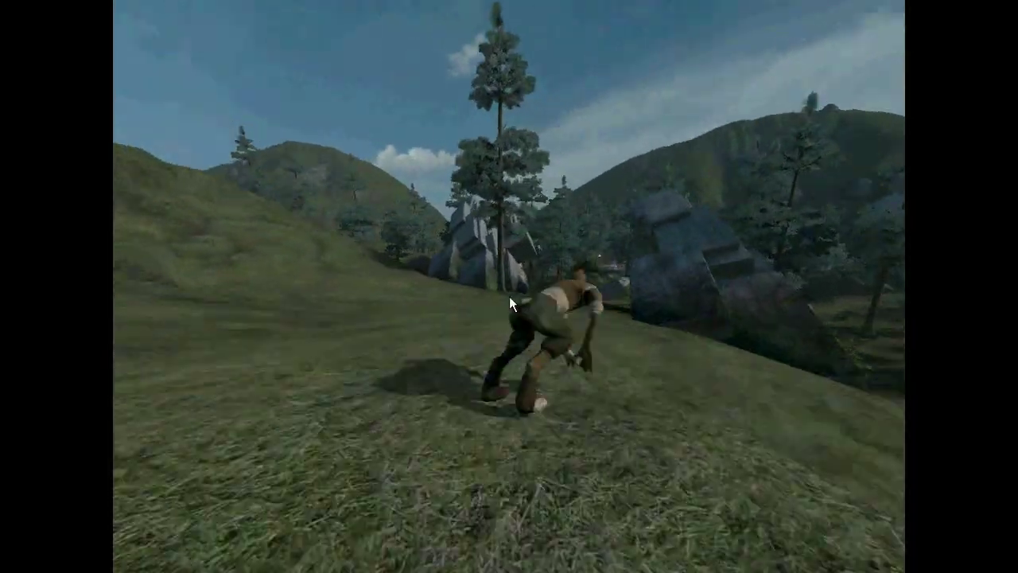
{"action": "key", "text": "w"}
{"action": "key", "text": "d"}
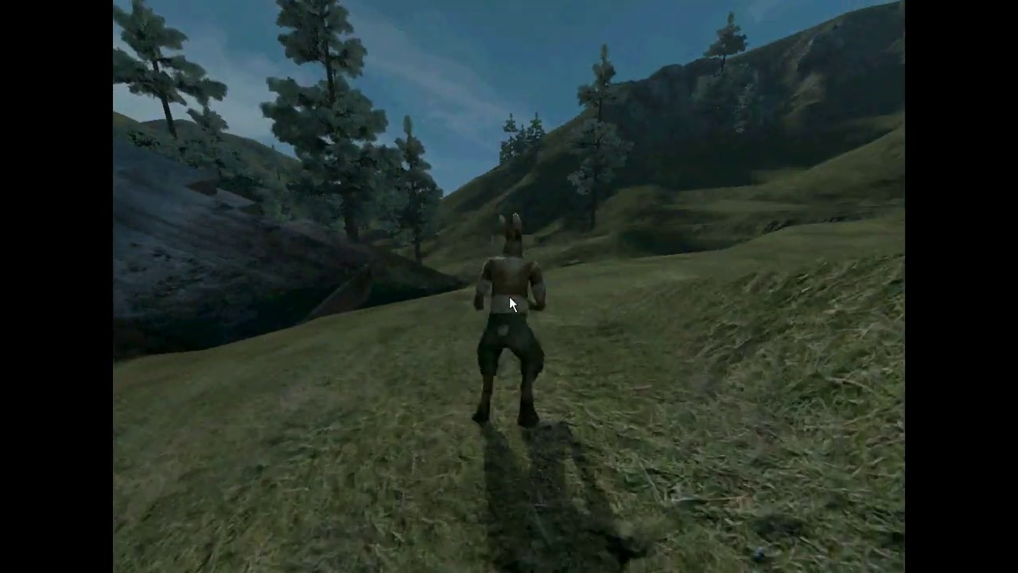
{"action": "key", "text": "w"}
{"action": "key", "text": "space"}
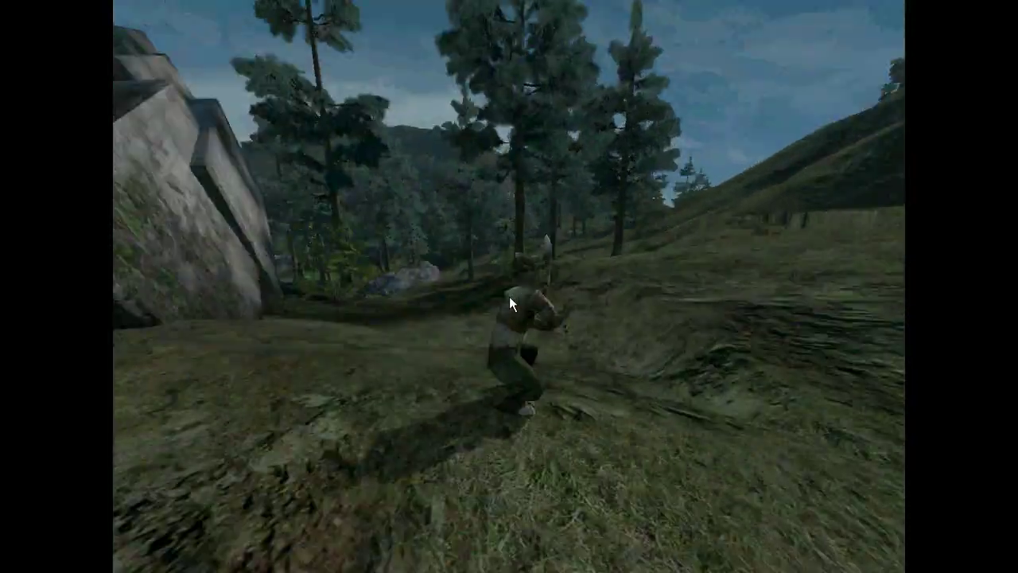
{"action": "key", "text": "w"}
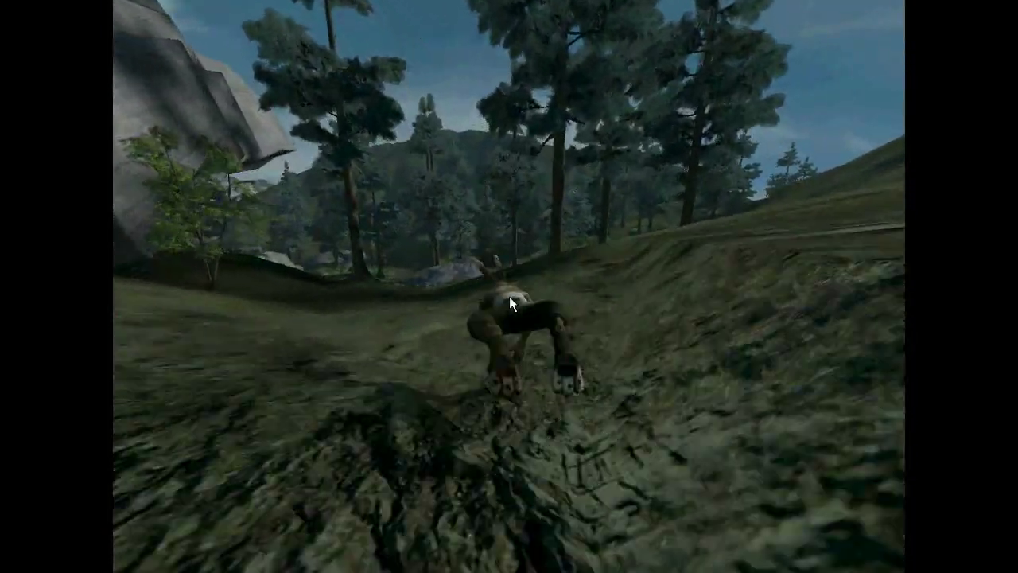
{"action": "key", "text": "d"}
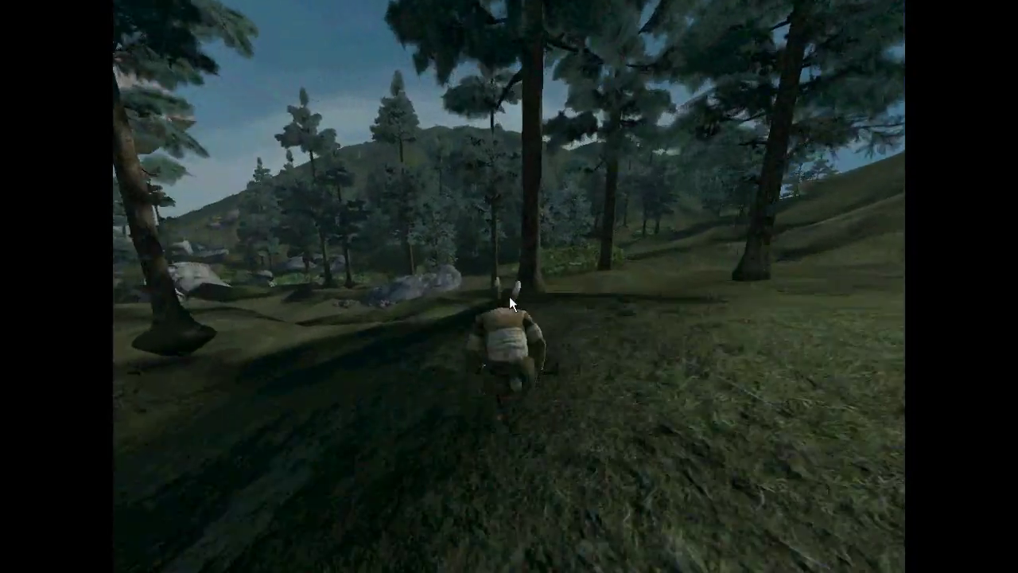
{"action": "key", "text": "w"}
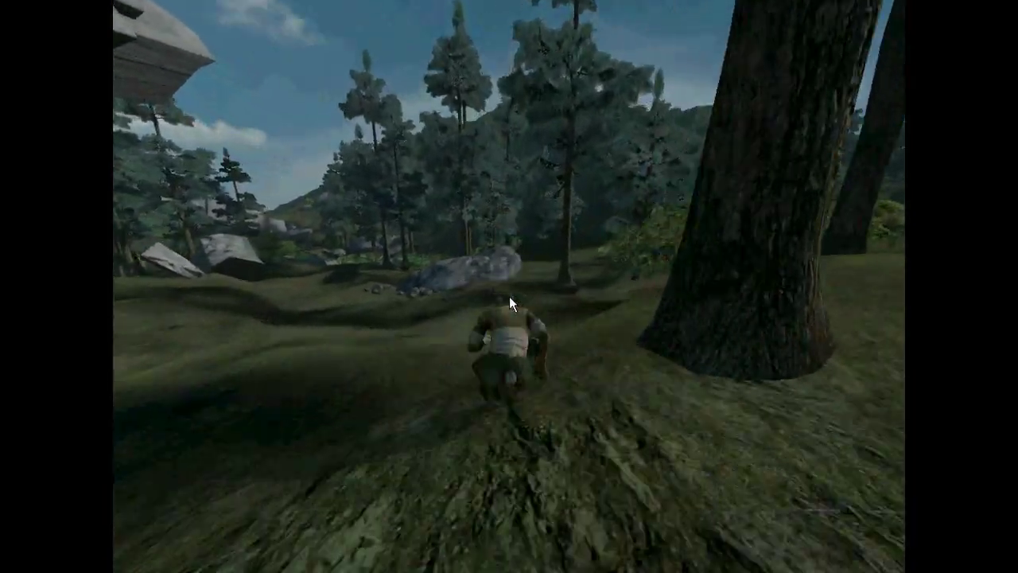
{"action": "key", "text": "w"}
{"action": "key", "text": "space"}
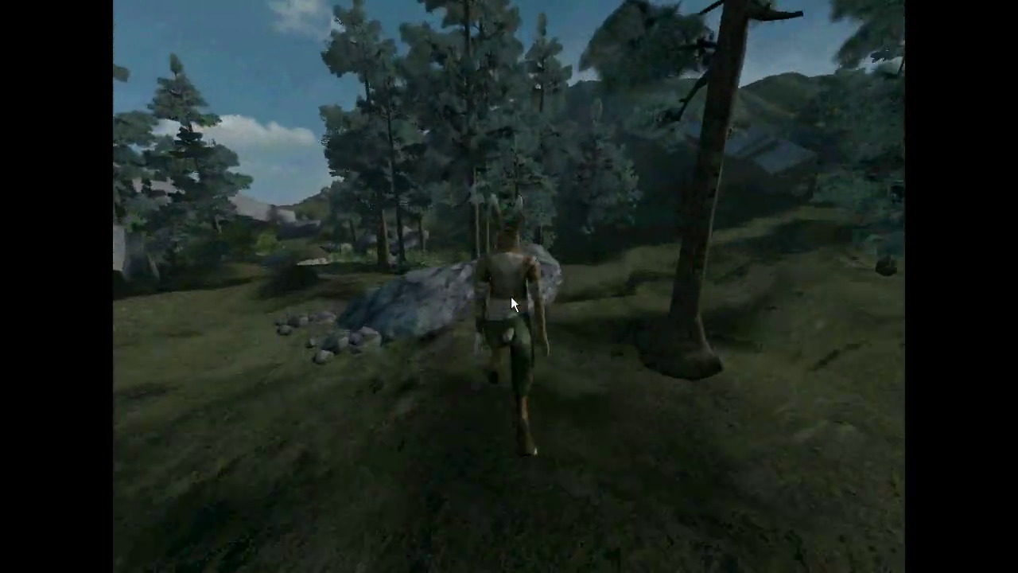
{"action": "key", "text": "w"}
{"action": "key", "text": "space"}
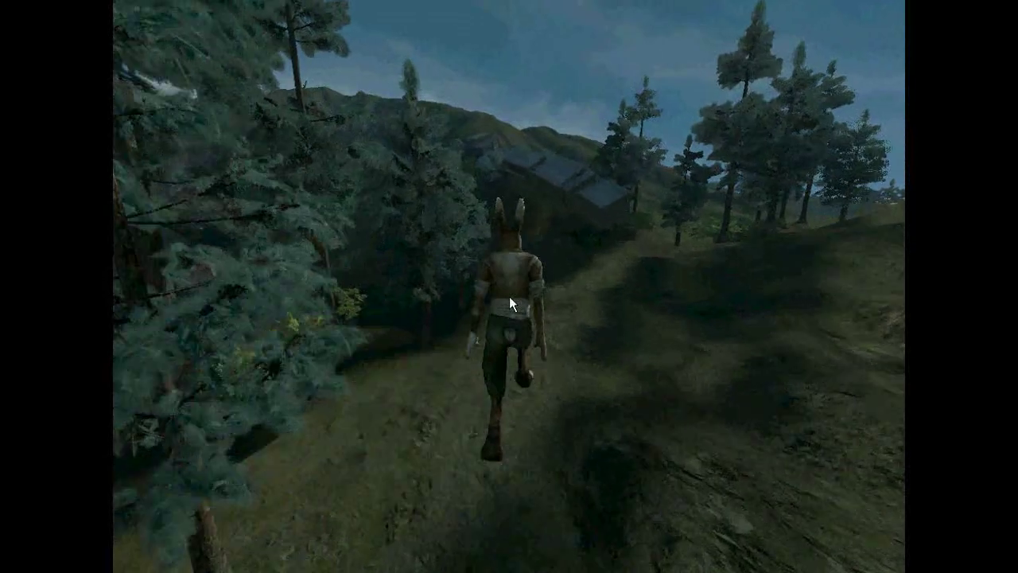
Step: Run the rabbit past the trees and uphill to the large boulder, with a jump on the way, to check the custom run animation
{"action": "key", "text": "w"}
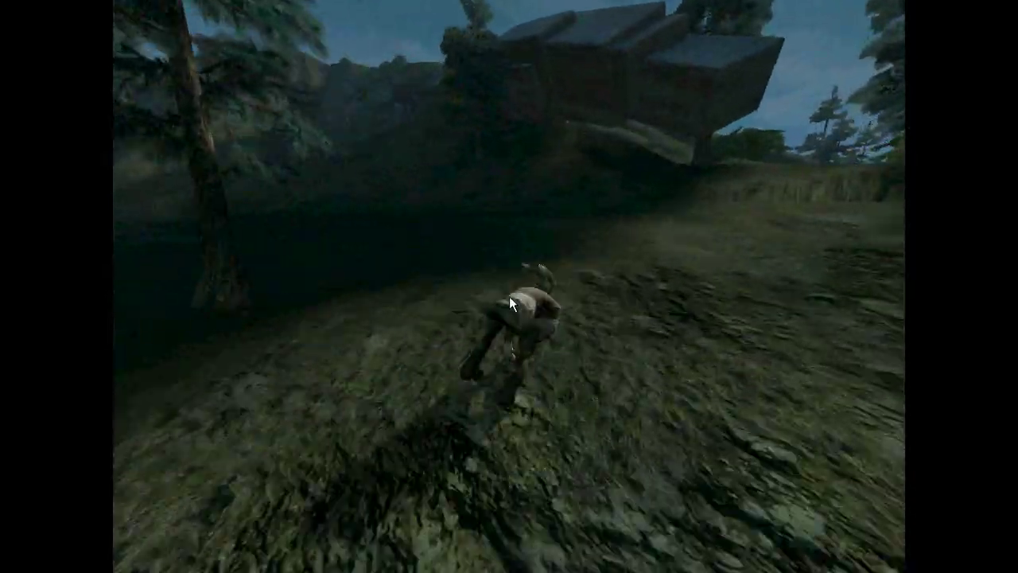
{"action": "key", "text": "w"}
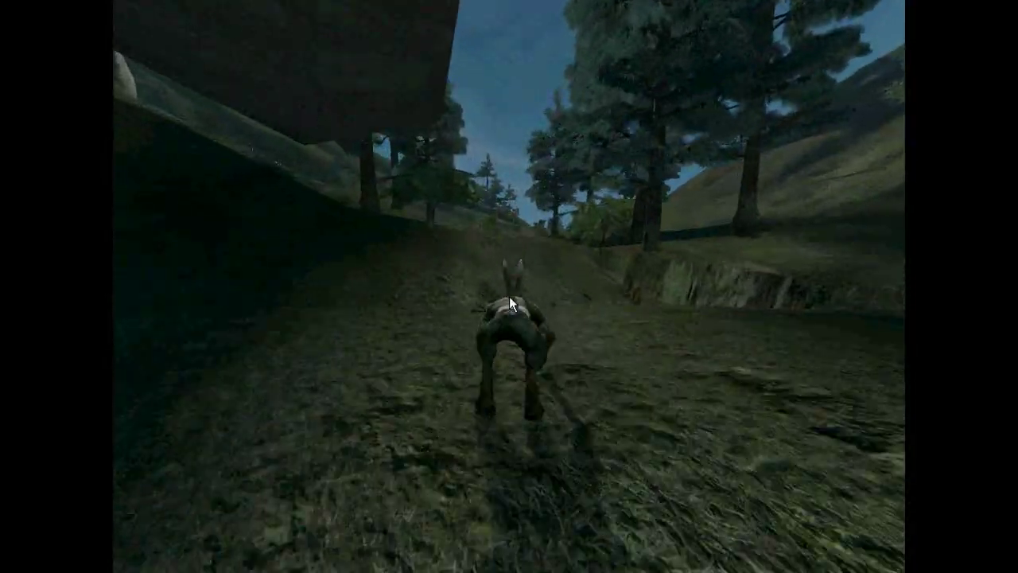
{"action": "key", "text": "w"}
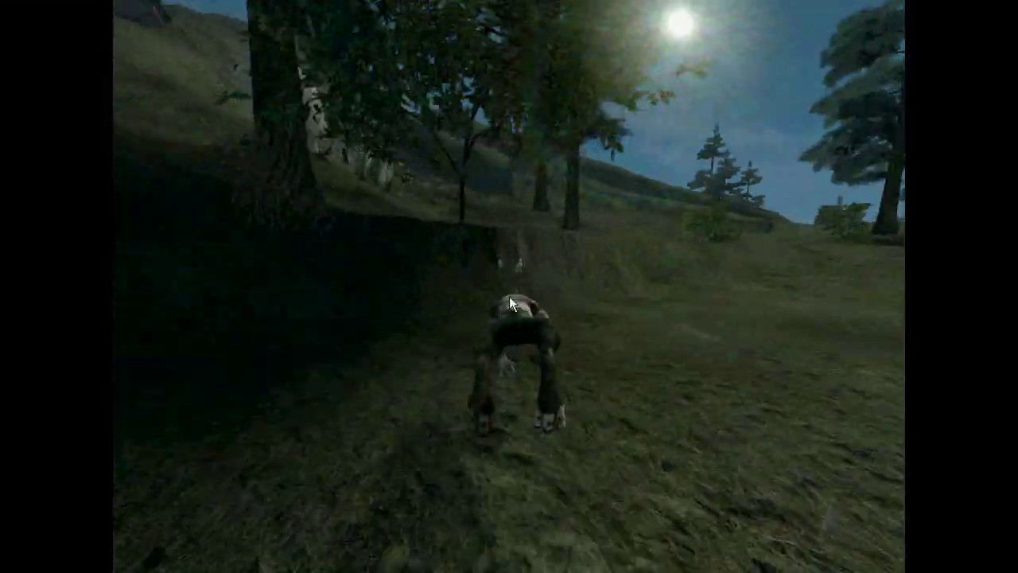
{"action": "key", "text": "space"}
{"action": "key", "text": "w"}
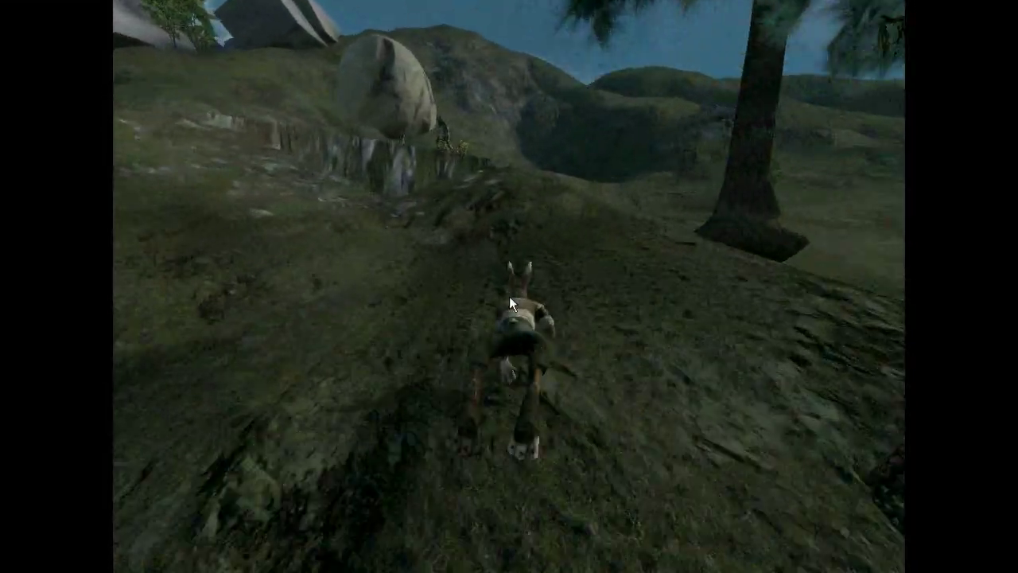
{"action": "key", "text": "w"}
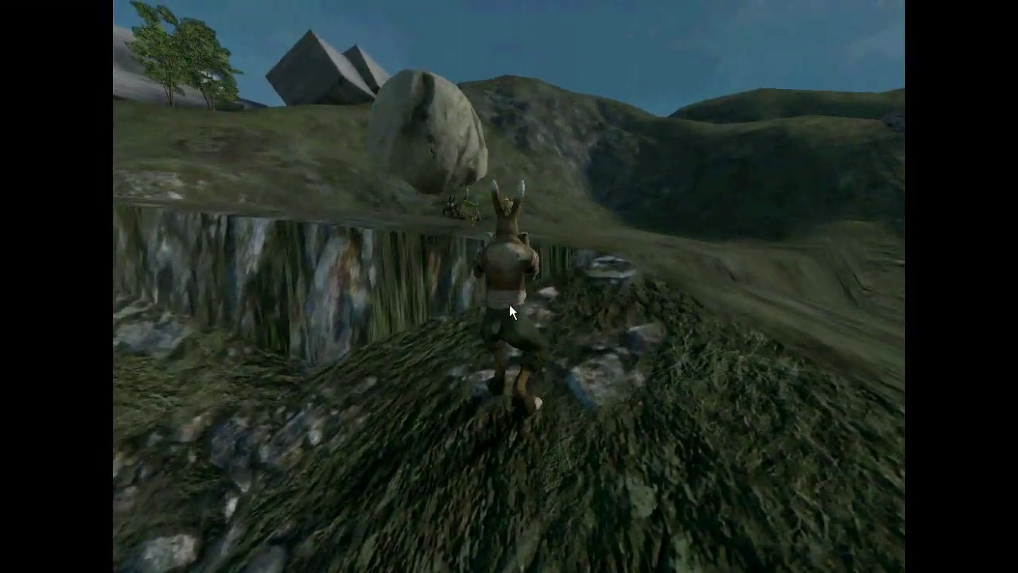
{"action": "key", "text": "w"}
{"action": "key", "text": "w"}
{"action": "key", "text": "d"}
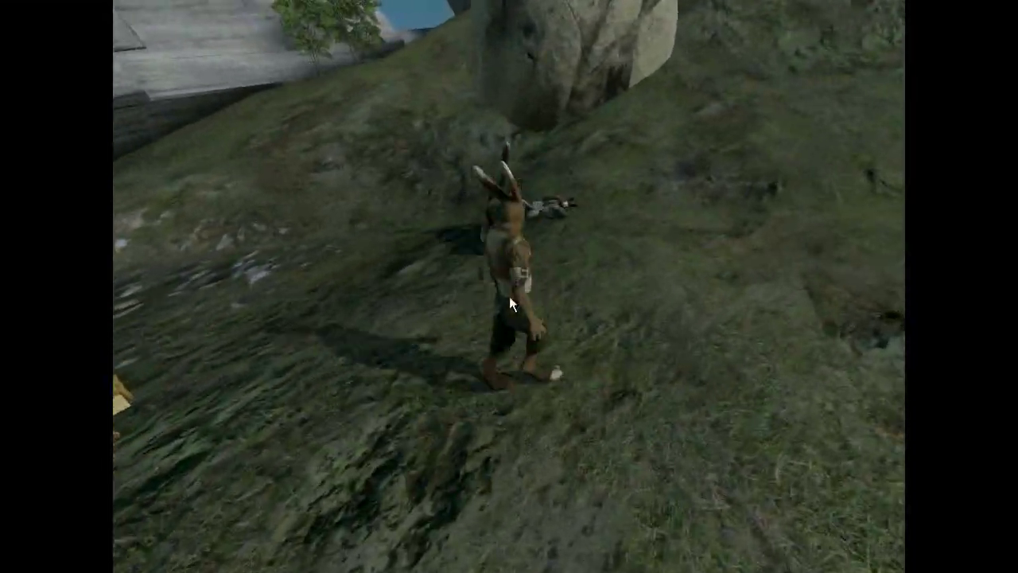
Step: Attack the characters near the boulder with the rabbit, and return from play mode to the level editor
{"action": "key", "text": "s"}
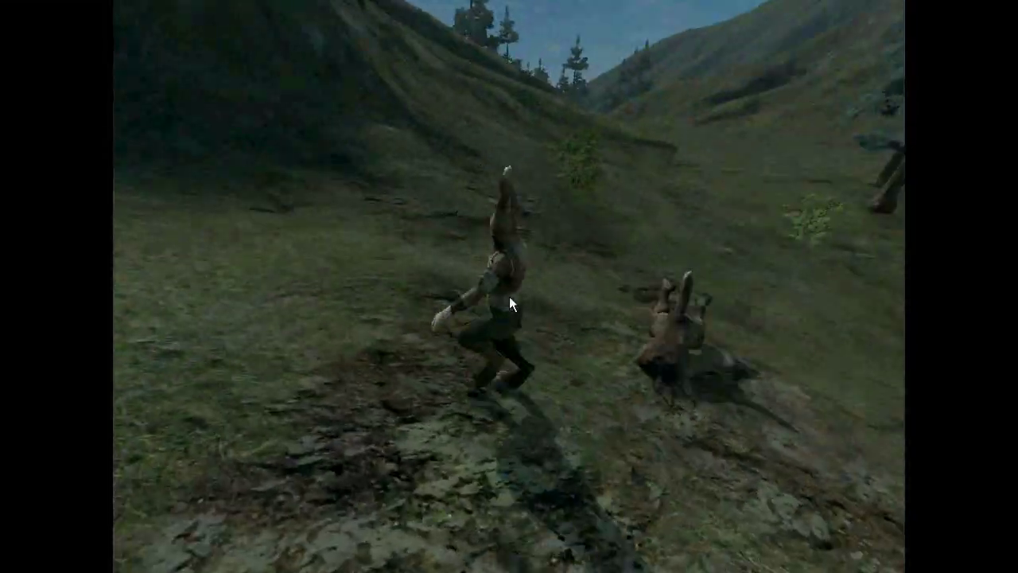
{"action": "left_click", "coordinate": [509, 296]}
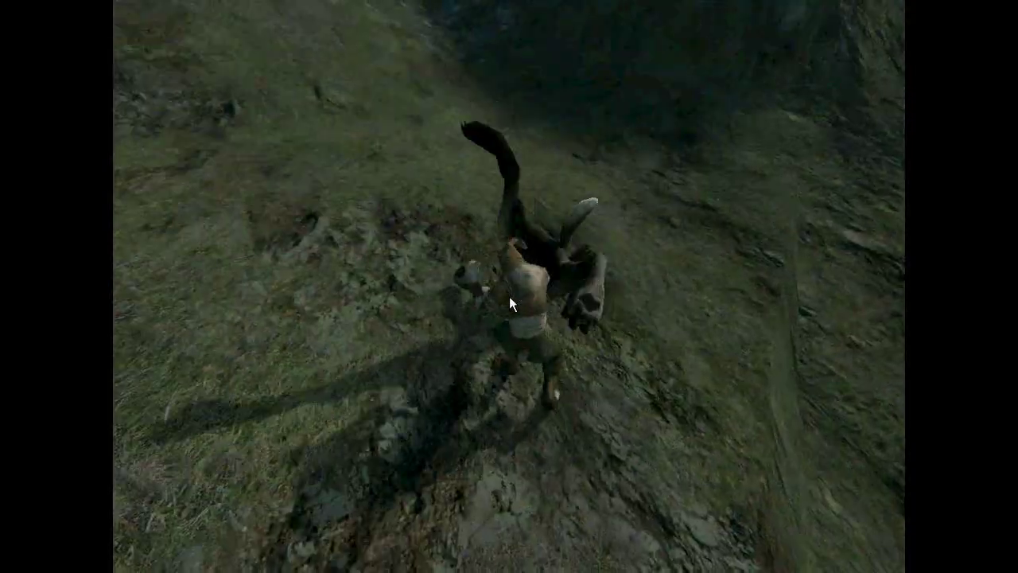
{"action": "key", "text": "w"}
{"action": "left_click", "coordinate": [509, 296]}
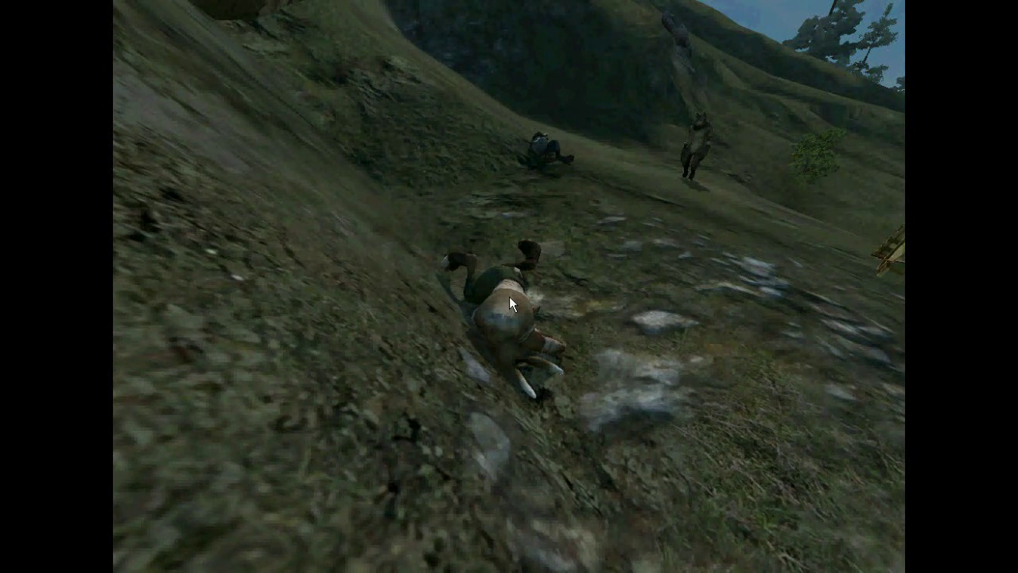
{"action": "key", "text": "F1"}
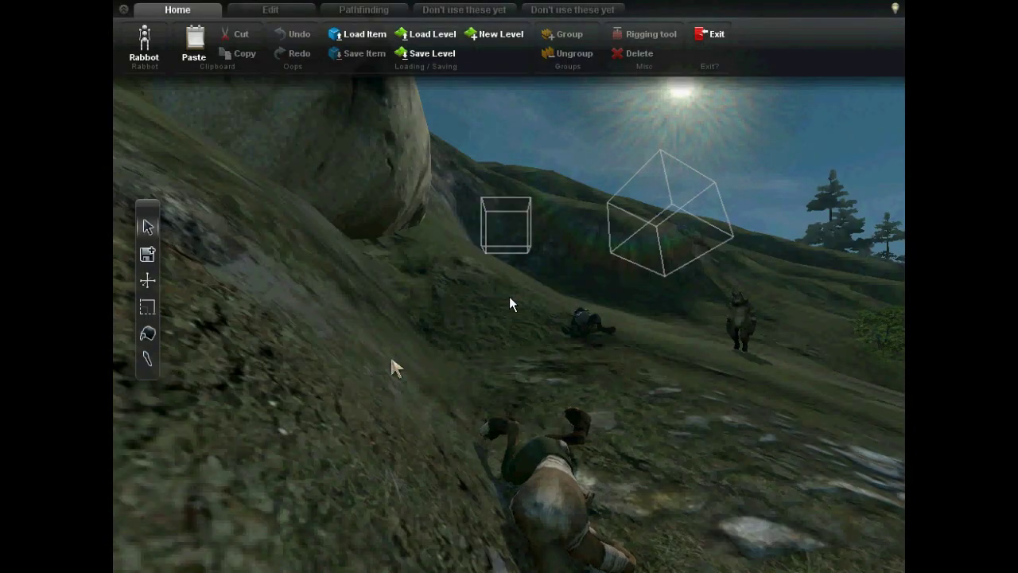